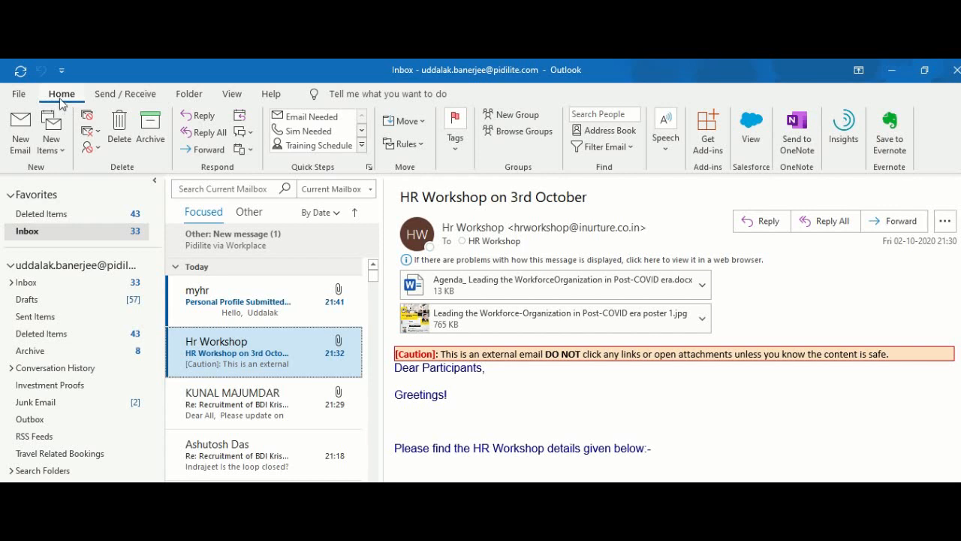
# Step: Open Manage Quick Steps and review the Sim Needed, Action and Training Schedule quick steps
pyautogui.click(367, 170)
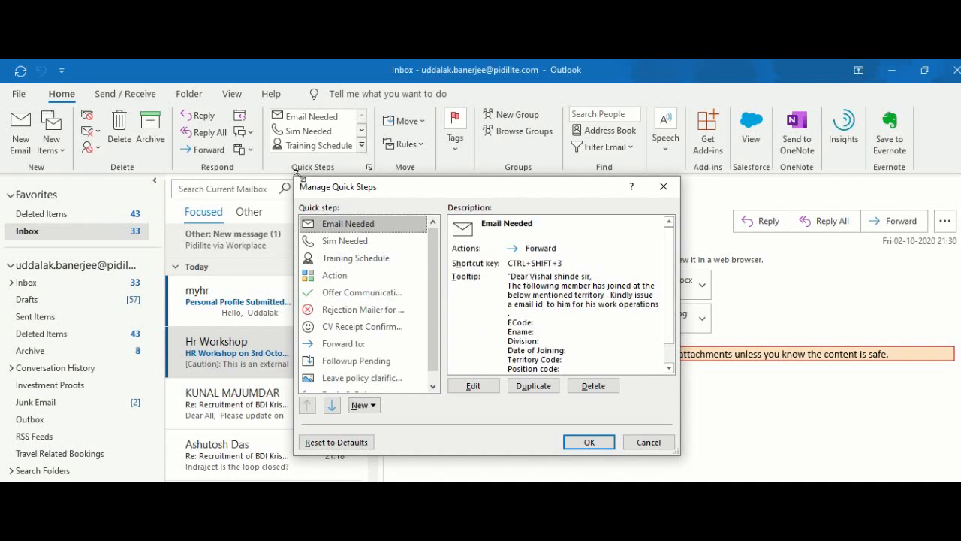
pyautogui.click(358, 239)
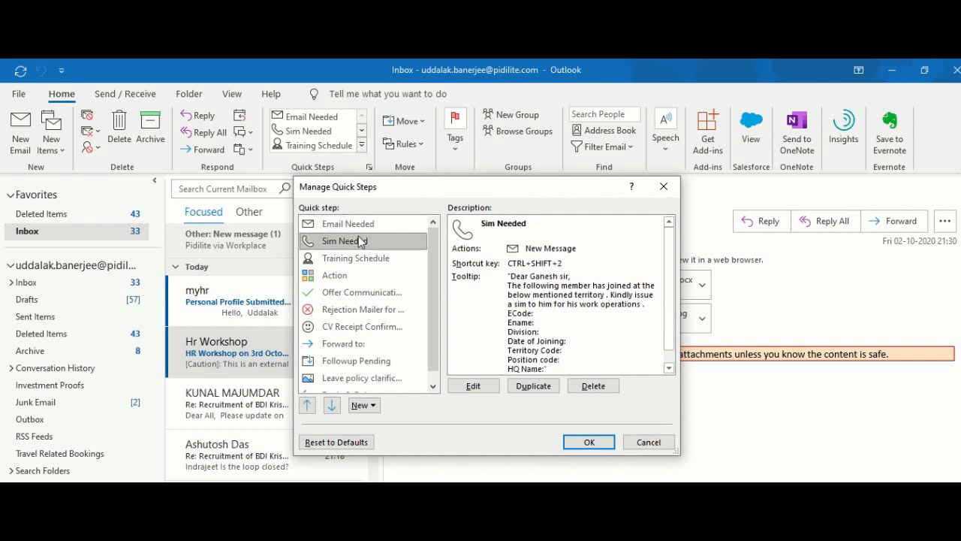
pyautogui.click(367, 274)
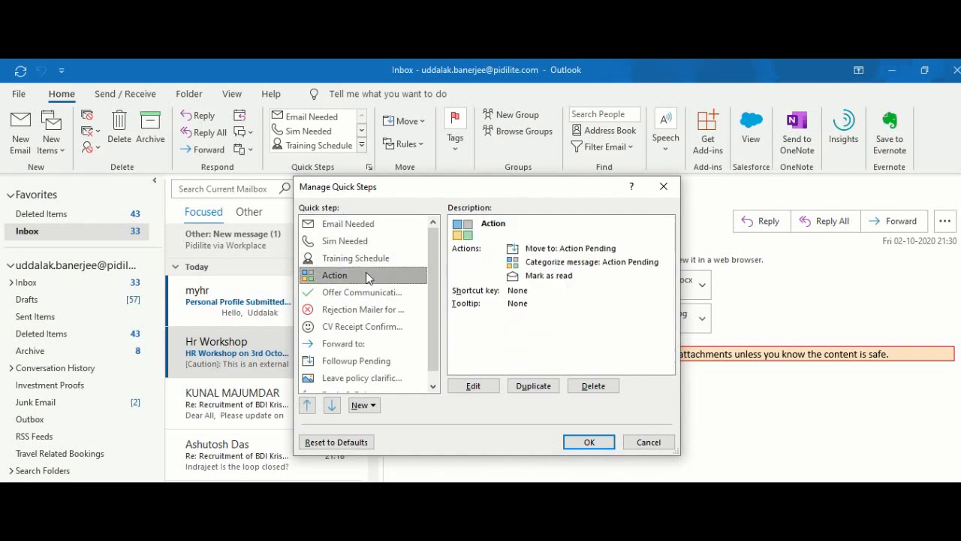
pyautogui.click(339, 260)
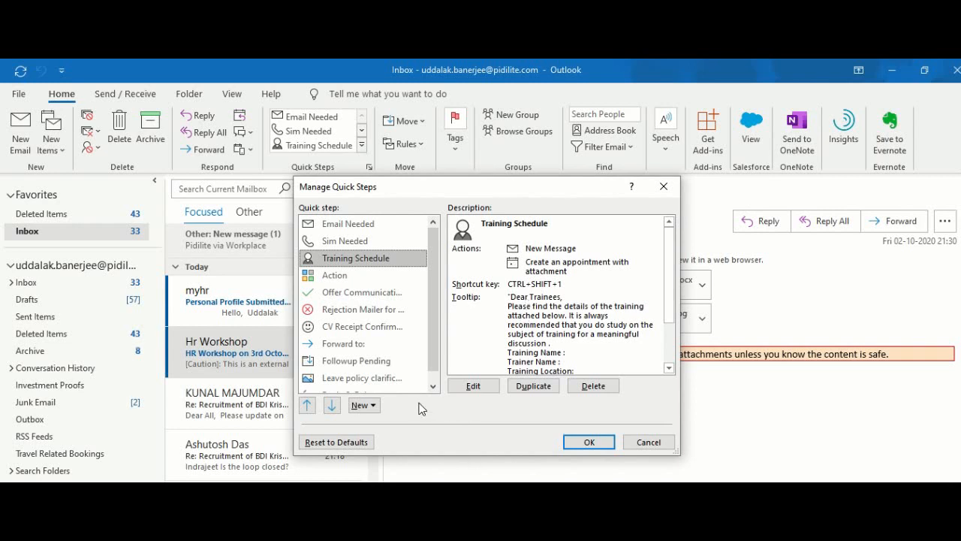
# Step: Start a new Custom quick step from the New menu in Manage Quick Steps
pyautogui.click(372, 405)
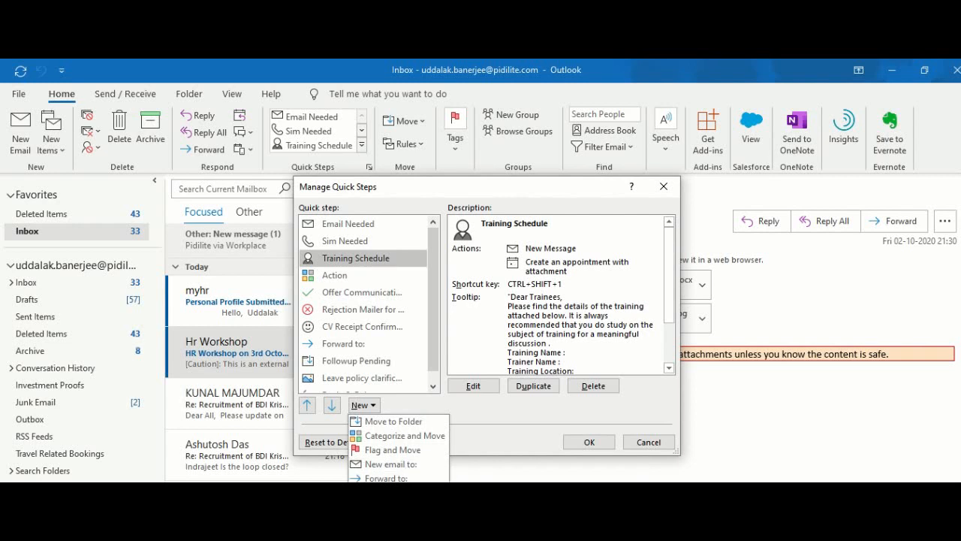
pyautogui.click(432, 187)
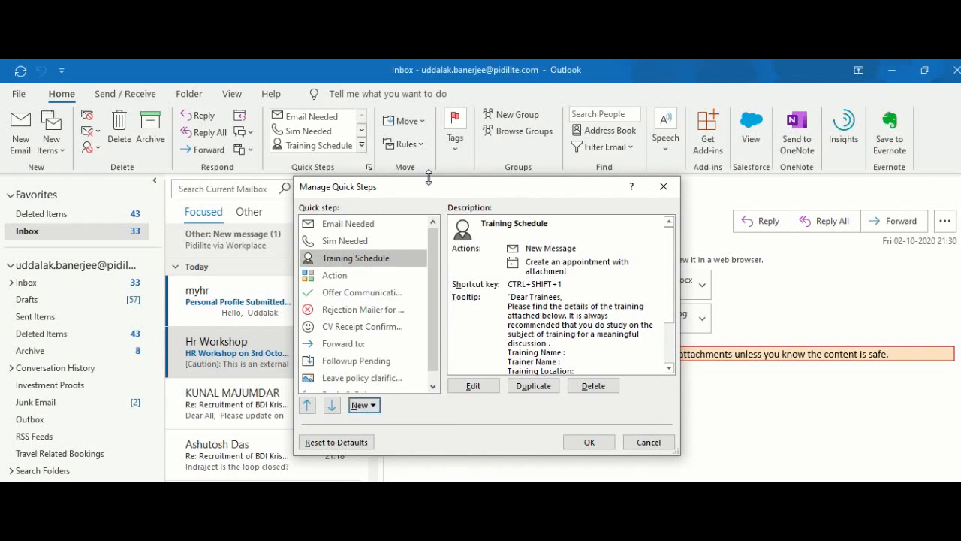
pyautogui.moveTo(427, 186); pyautogui.dragTo(432, 104)
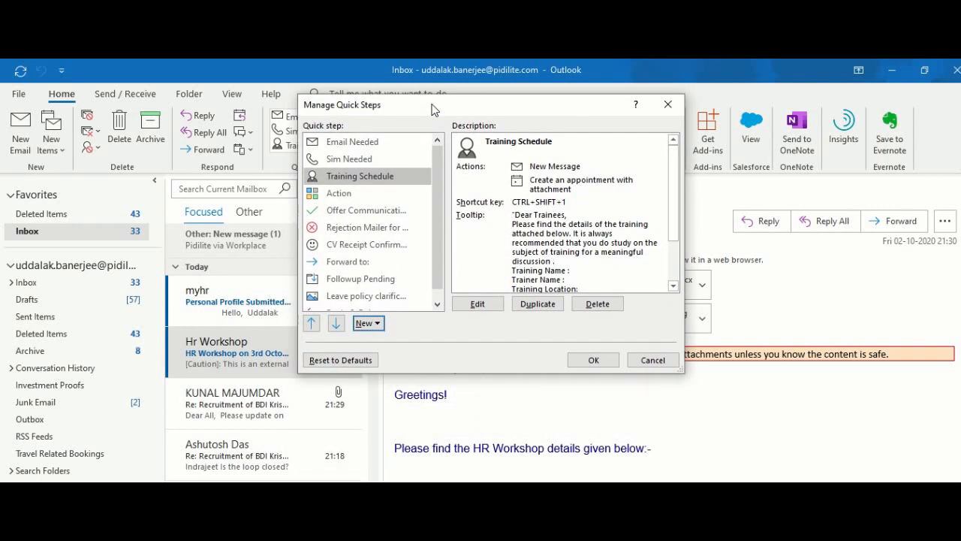
pyautogui.click(372, 324)
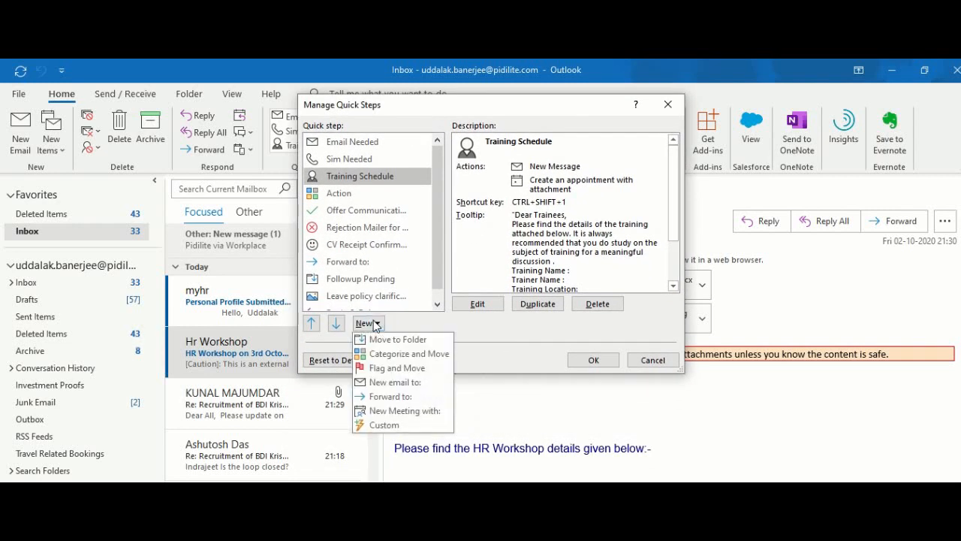
pyautogui.click(384, 425)
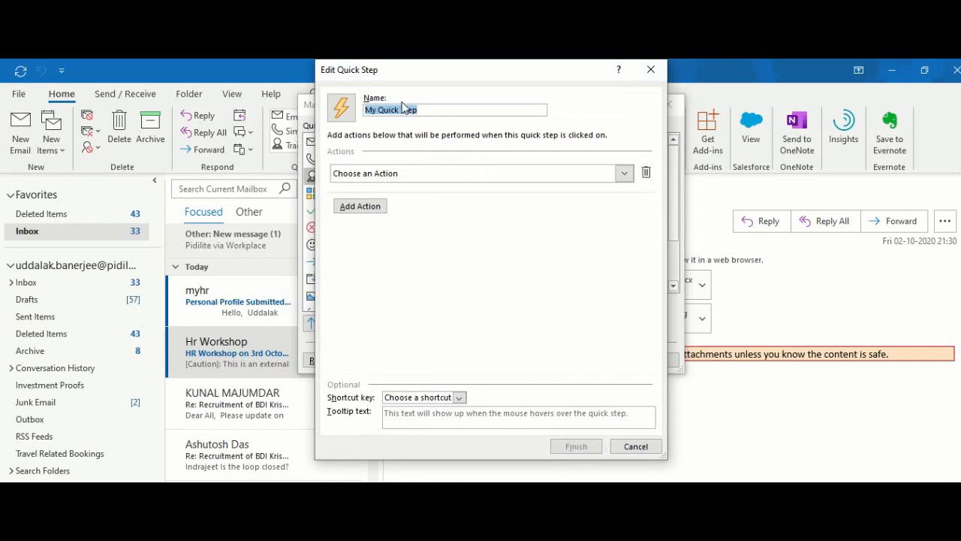
# Step: Name the quick step 'Trevel Expense Response', set its action to Reply, and show the reply options
pyautogui.tripleClick(423, 107)
pyautogui.write('Tre')
pyautogui.write('vel Expense ')
pyautogui.write('Response')
pyautogui.click(455, 178)
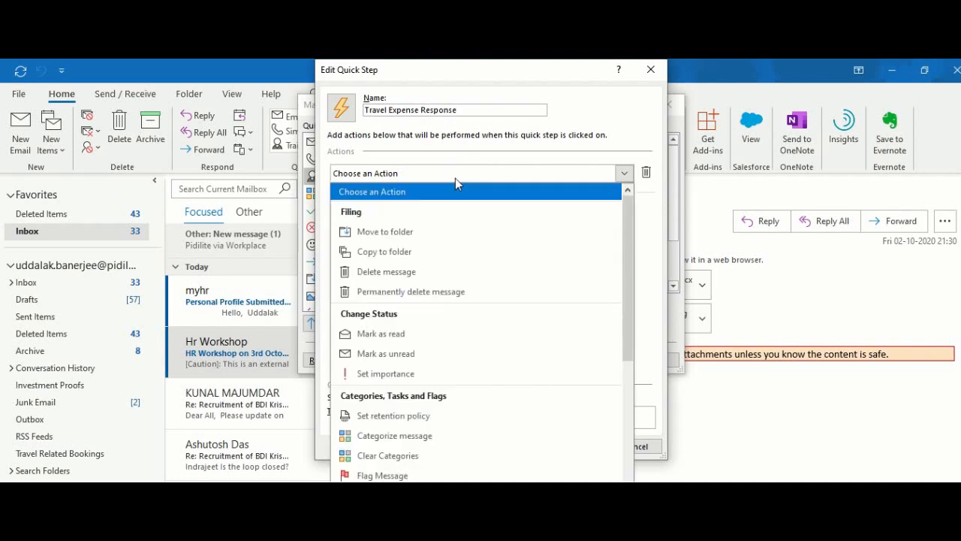
pyautogui.moveTo(628, 285); pyautogui.dragTo(620, 421)
pyautogui.click(411, 356)
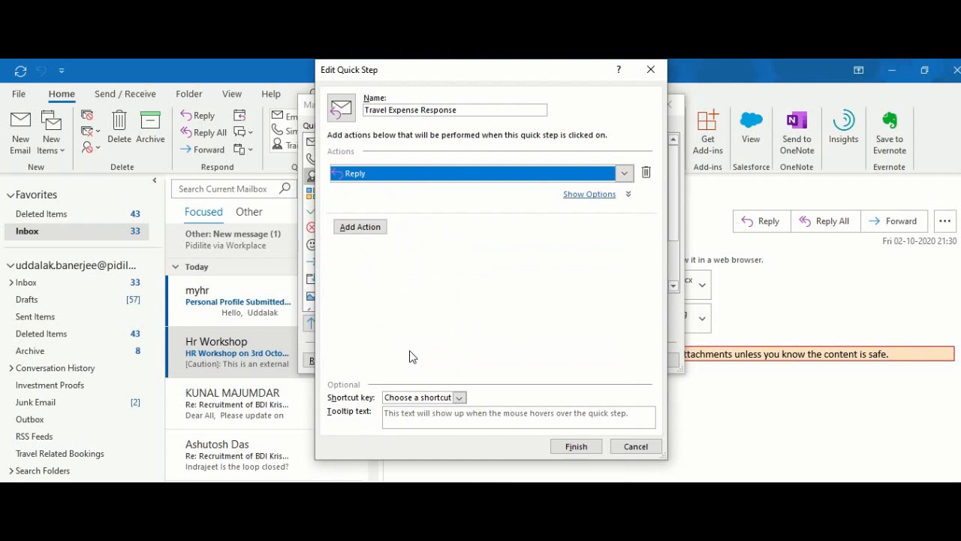
pyautogui.click(592, 196)
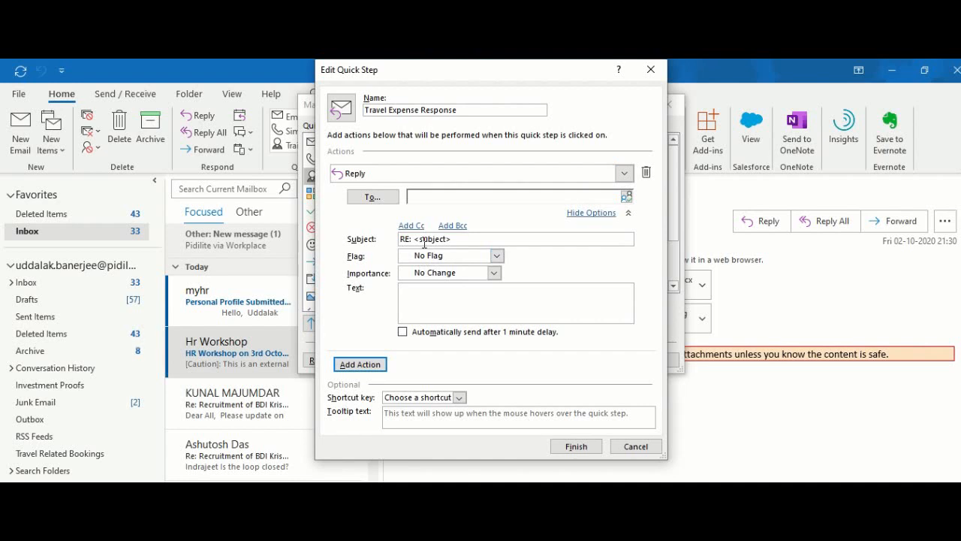
pyautogui.click(446, 305)
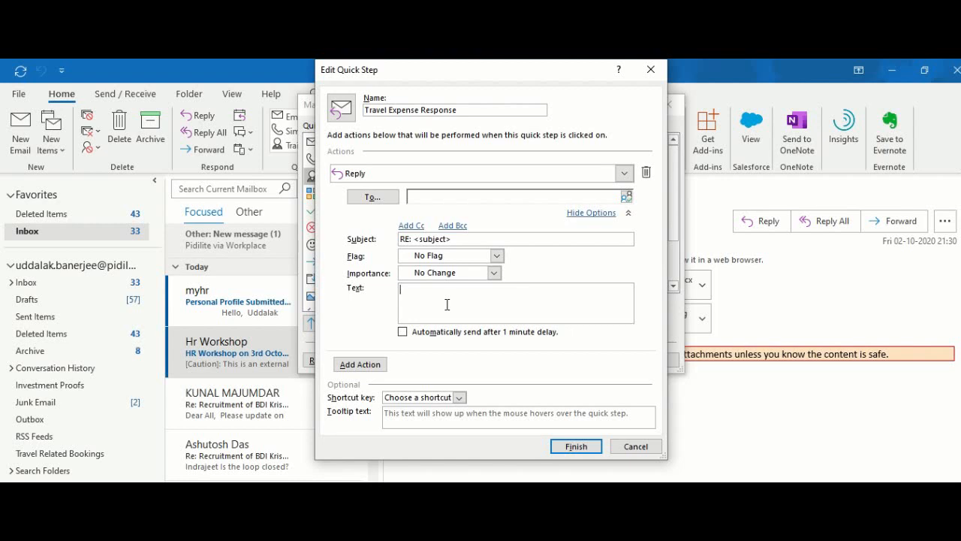
pyautogui.write('Dear Sir,')
pyautogui.press('Return')
pyautogui.press('Return')
pyautogui.write('Please go to the policy section in ')
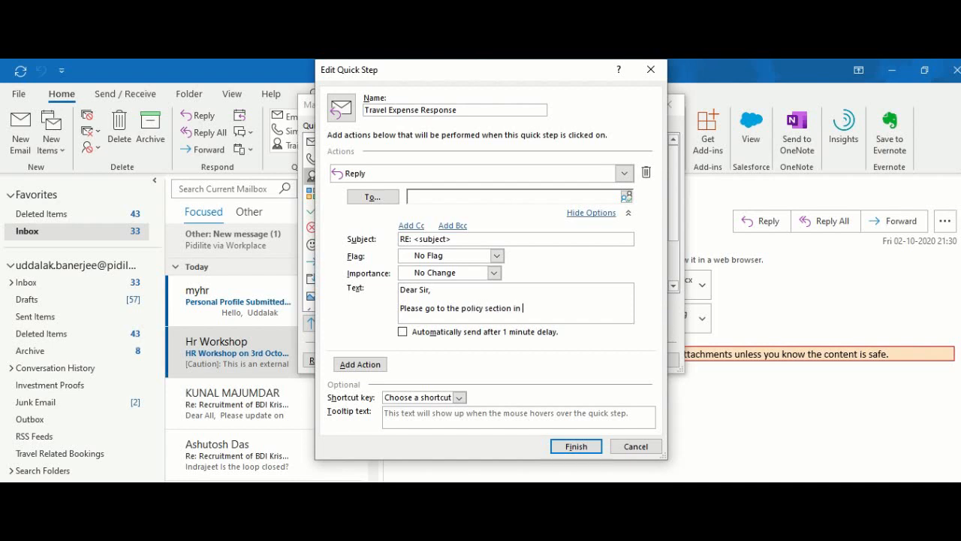
pyautogui.write('the path')
pyautogui.press('Return')
pyautogui.write('Https://HRpolicy')
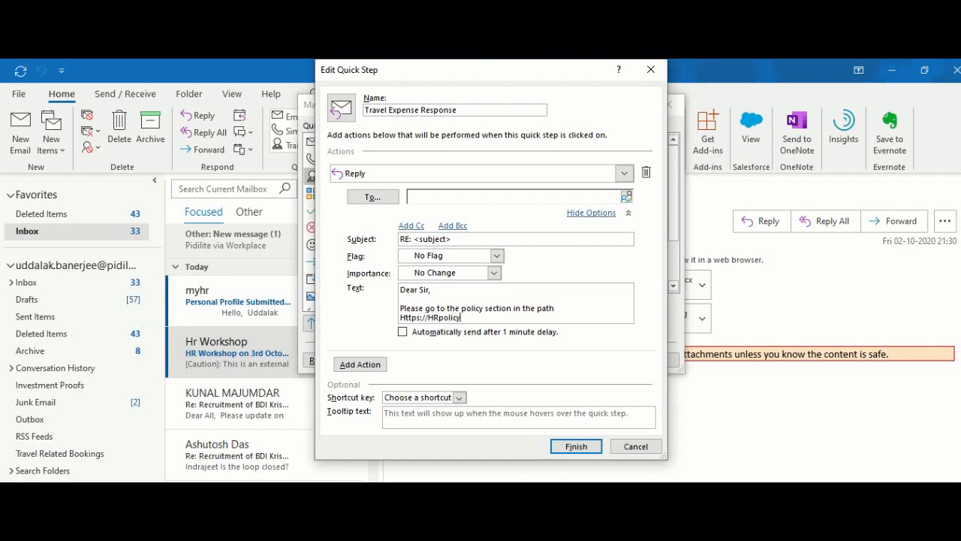
pyautogui.write('/Travel Policy')
pyautogui.press('Return')
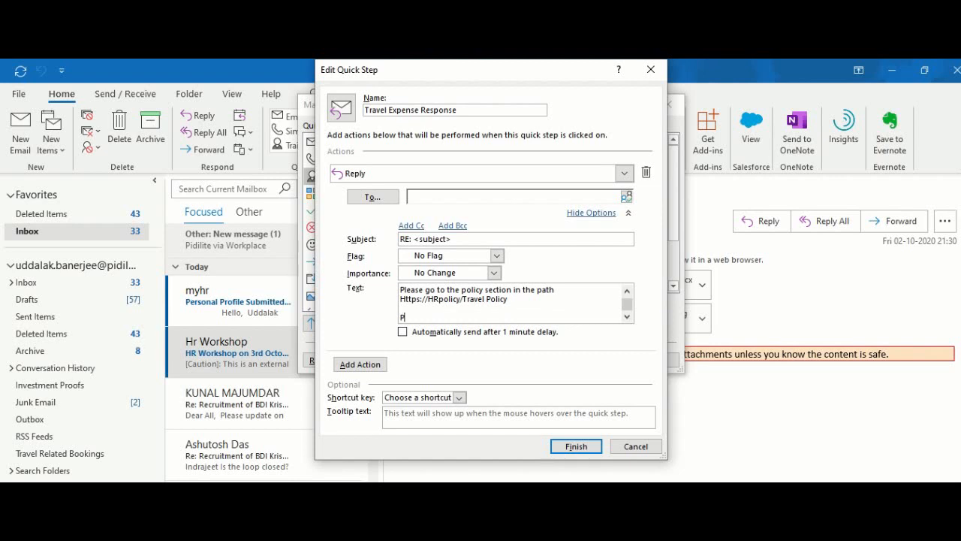
pyautogui.write('In case of any ambiguity , you may c')
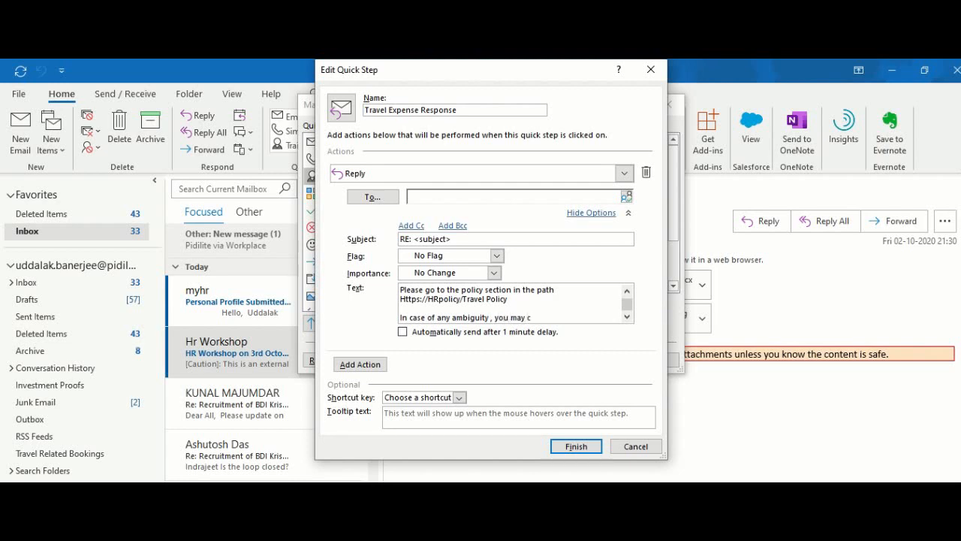
pyautogui.write('all consult1')
# Step: Finish the ambiguity line with 'as per below contact details' and add both consultants' phone numbers
pyautogui.press('BackSpace')
pyautogui.write('as per below contact details')
pyautogui.press('Return')
pyautogui.write('Con')
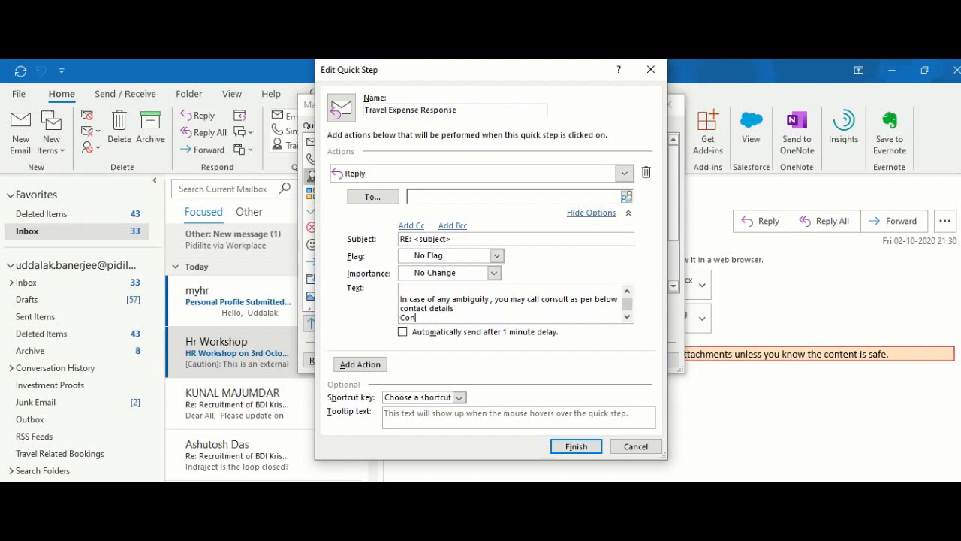
pyautogui.write('sultat 1: 900000223')
pyautogui.press('Return')
pyautogui.write('Consultant 2 :')
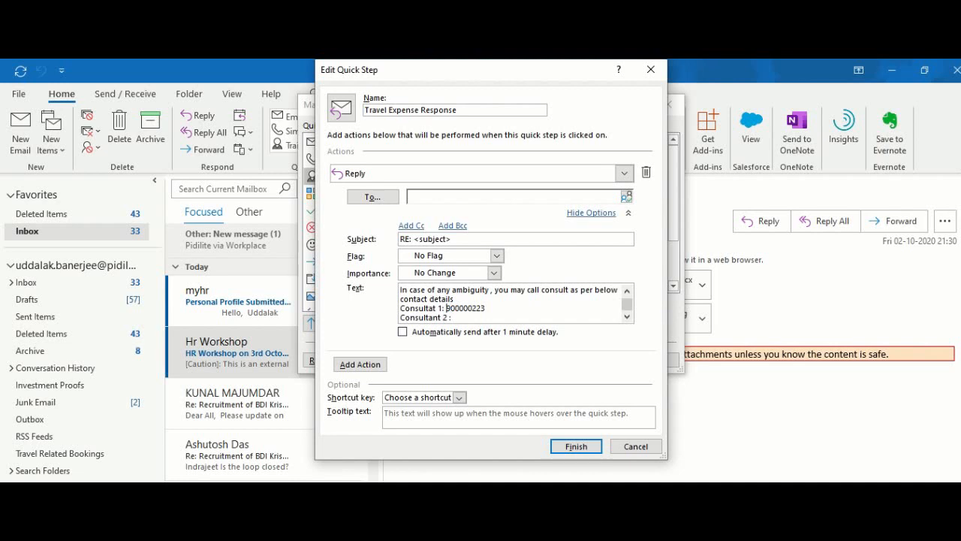
pyautogui.write('n')
pyautogui.press('Right')
pyautogui.press('Right')
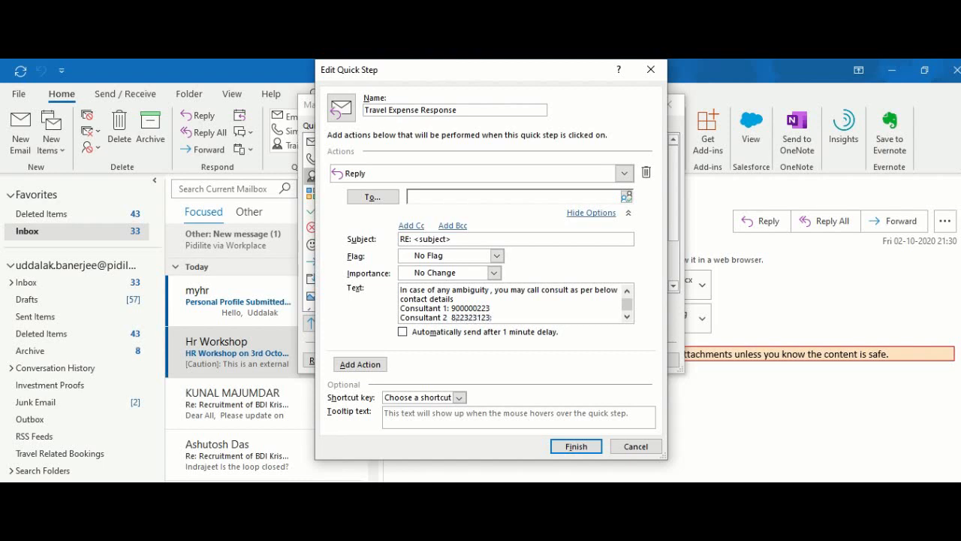
pyautogui.press('Up')
pyautogui.write('2')
# Step: Add the closing note: call only during office hours, 9 to 6, Monday to Saturday only
pyautogui.press('Return')
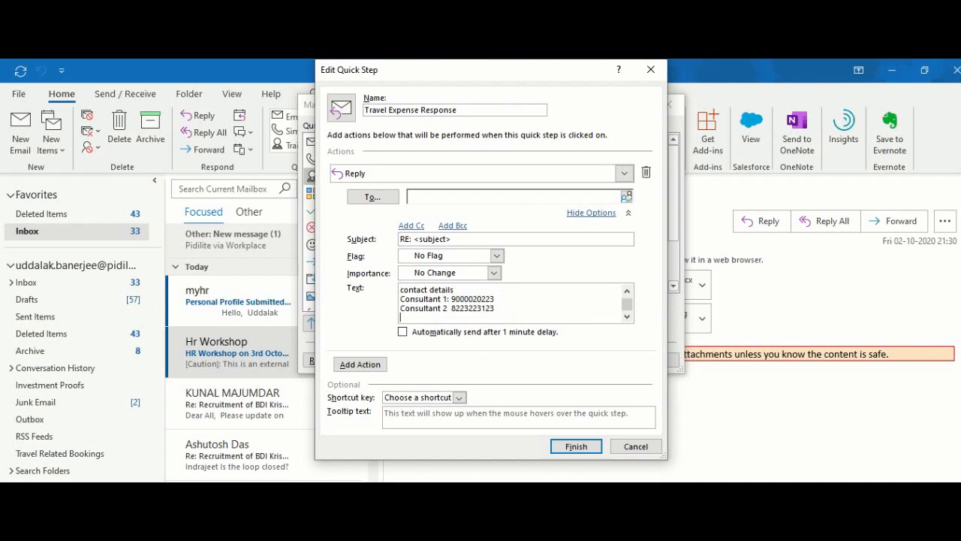
pyautogui.press('Return')
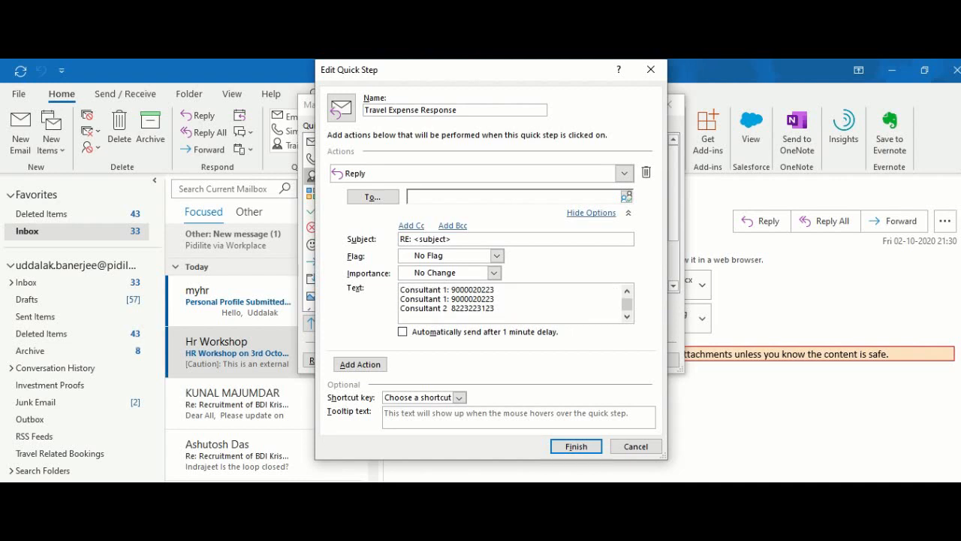
pyautogui.write('Please ')
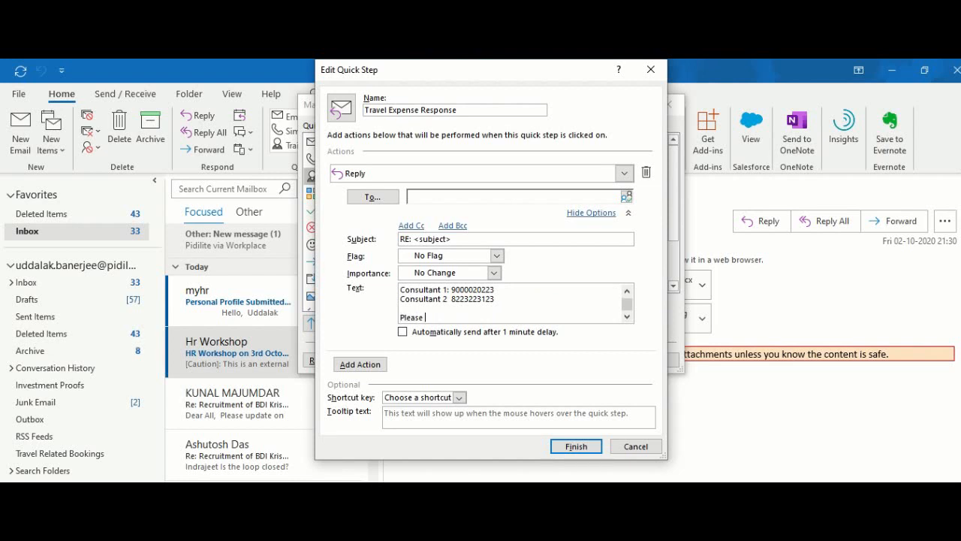
pyautogui.write('call only during office hours ')
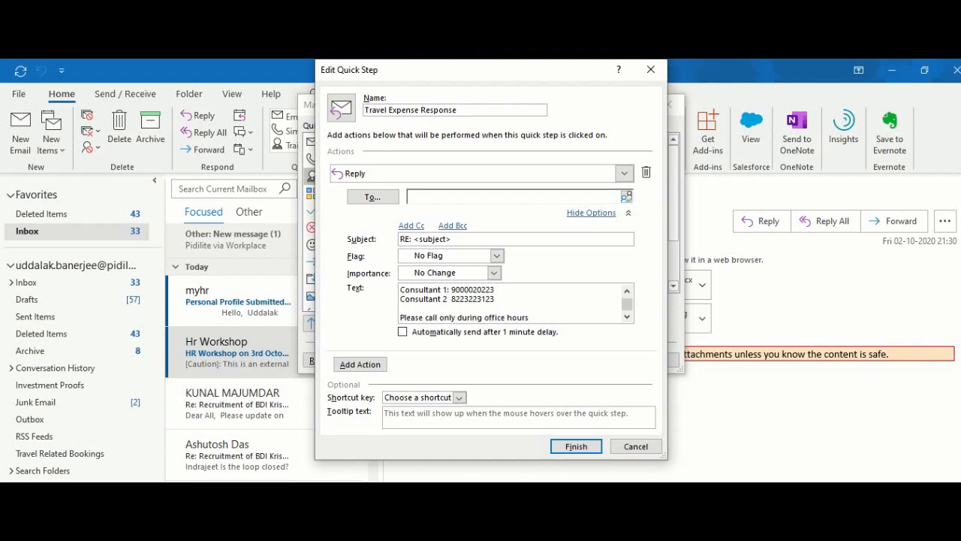
pyautogui.write('ie between 9 to 6 am and')
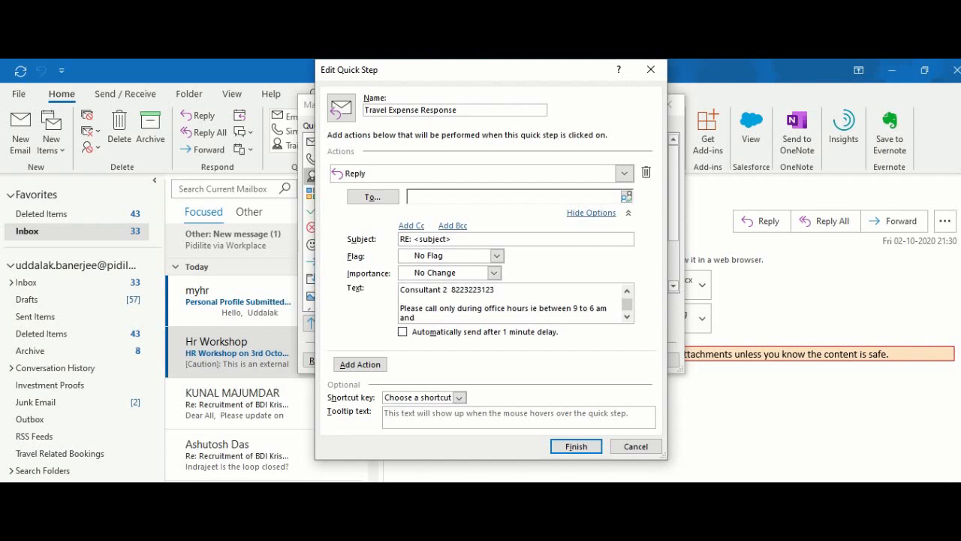
pyautogui.press('BackSpace')
pyautogui.press('BackSpace')
pyautogui.press('BackSpace')
pyautogui.write('on')
pyautogui.write(' Monday to W')
pyautogui.press('BackSpace')
pyautogui.write('Saturd')
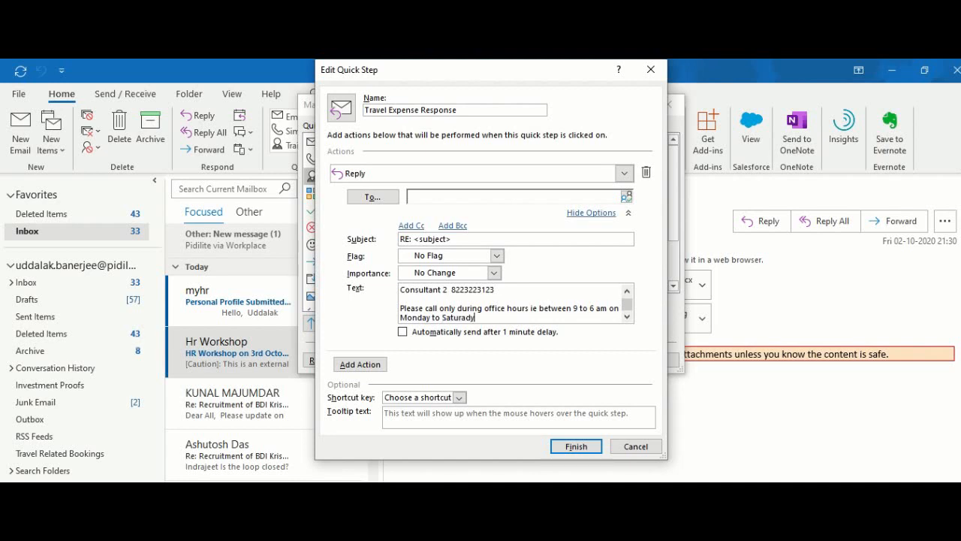
pyautogui.write('ay only.')
pyautogui.press('Up')
pyautogui.press('Up')
pyautogui.press('Up')
pyautogui.press('Up')
pyautogui.press('Up')
pyautogui.press('Up')
pyautogui.press('Up')
pyautogui.press('Up')
pyautogui.press('Up')
pyautogui.press('Up')
pyautogui.press('Up')
pyautogui.press('Up')
pyautogui.press('Down')
pyautogui.press('Down')
pyautogui.press('Down')
pyautogui.press('Down')
pyautogui.press('Down')
pyautogui.press('Down')
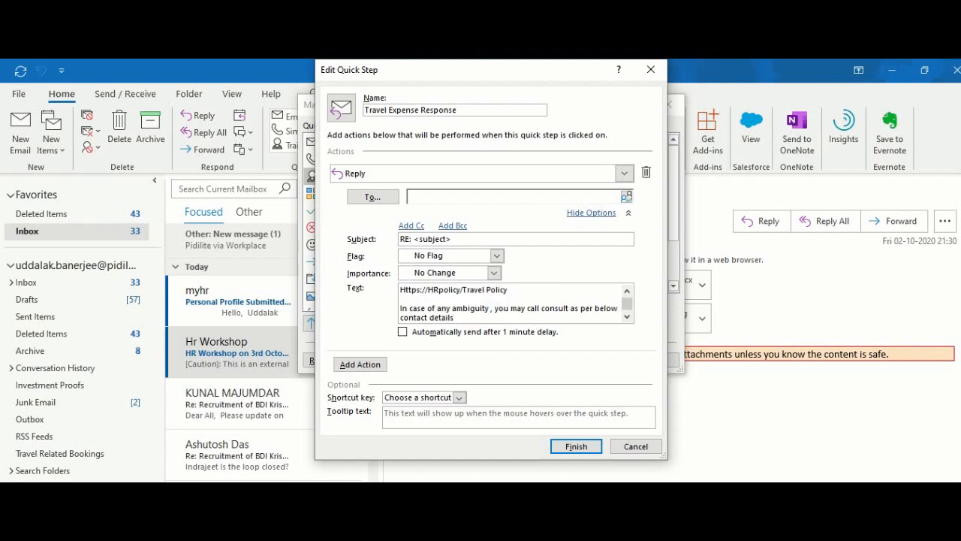
pyautogui.press('Up')
pyautogui.press('Up')
pyautogui.press('Up')
pyautogui.press('Up')
pyautogui.press('Up')
pyautogui.press('Up')
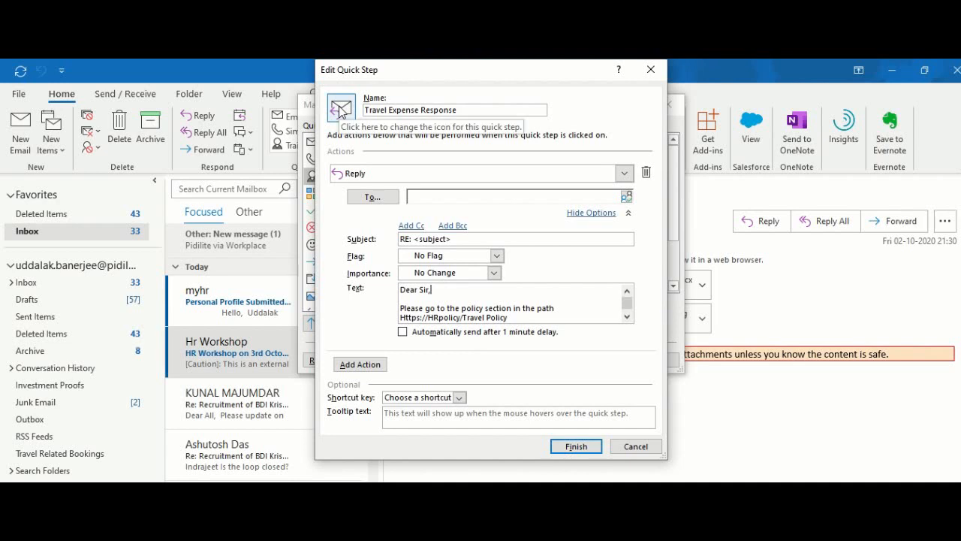
# Step: Give the quick step the warning-triangle icon and finish saving it
pyautogui.click(339, 111)
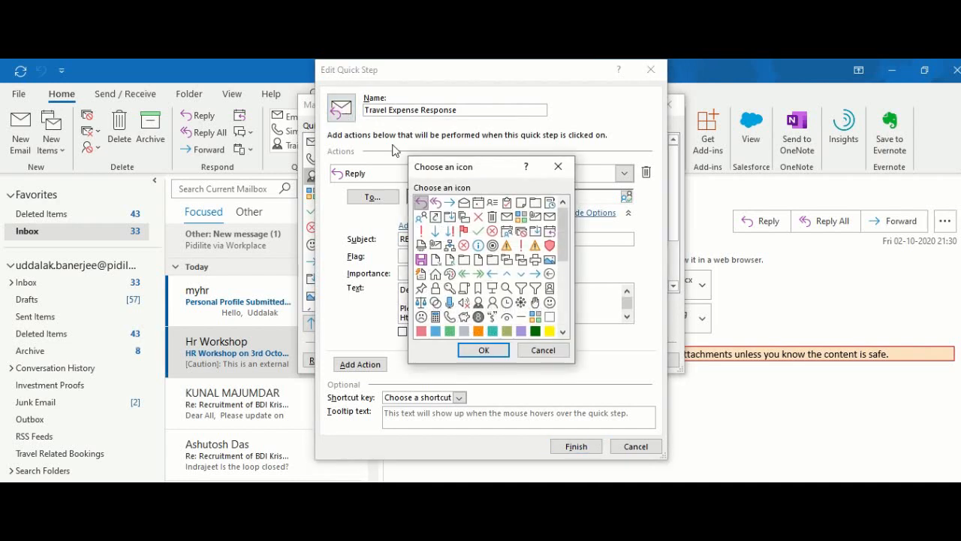
pyautogui.click(534, 246)
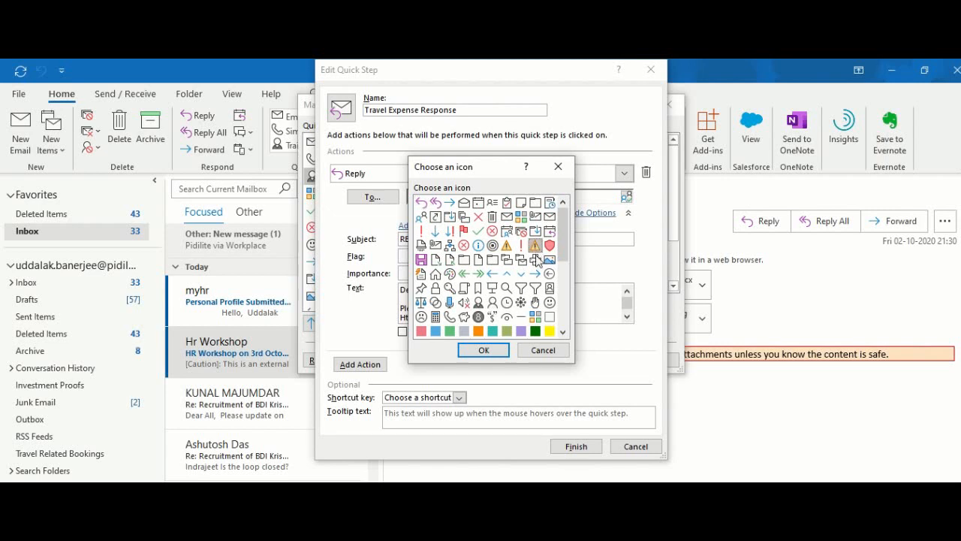
pyautogui.click(508, 350)
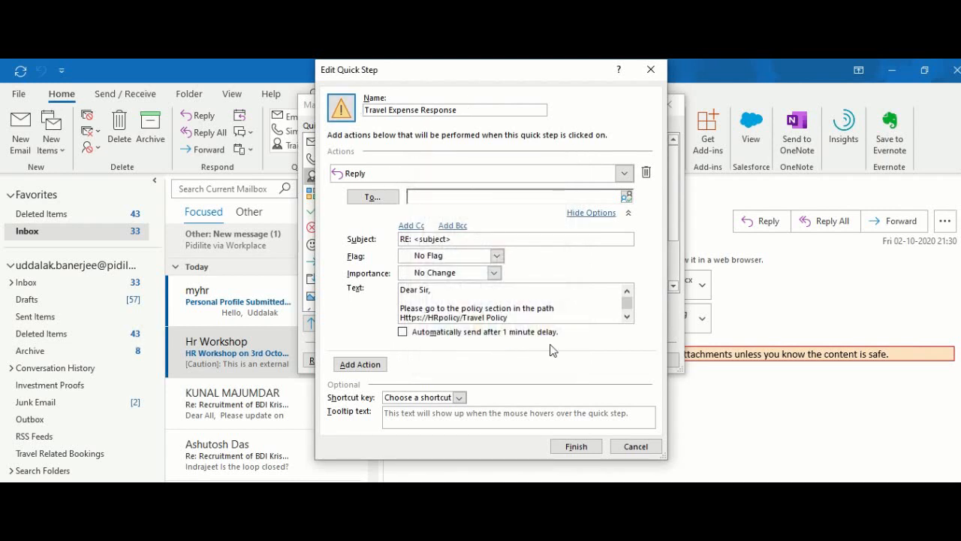
pyautogui.click(576, 445)
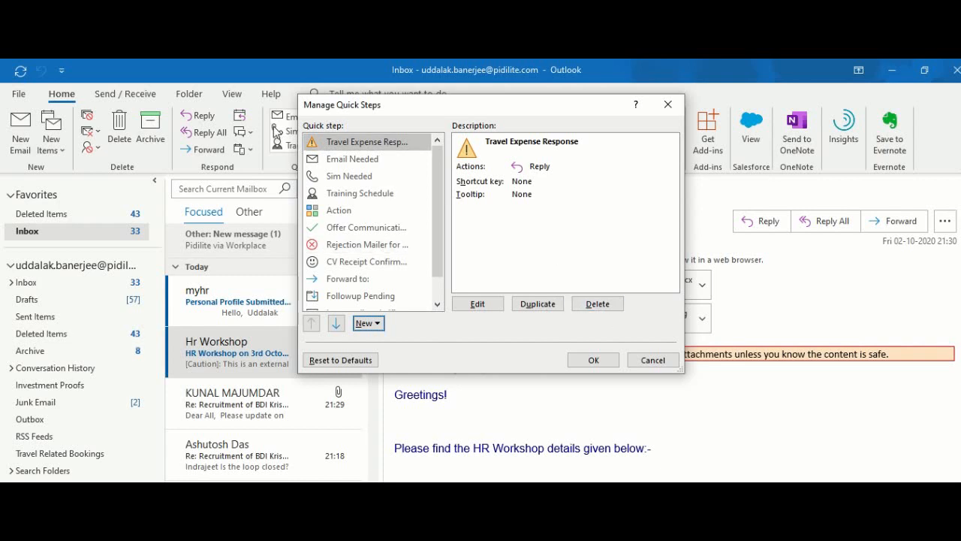
# Step: Close Manage Quick Steps and run the Travel Expense Response quick step from the inbox
pyautogui.click(592, 360)
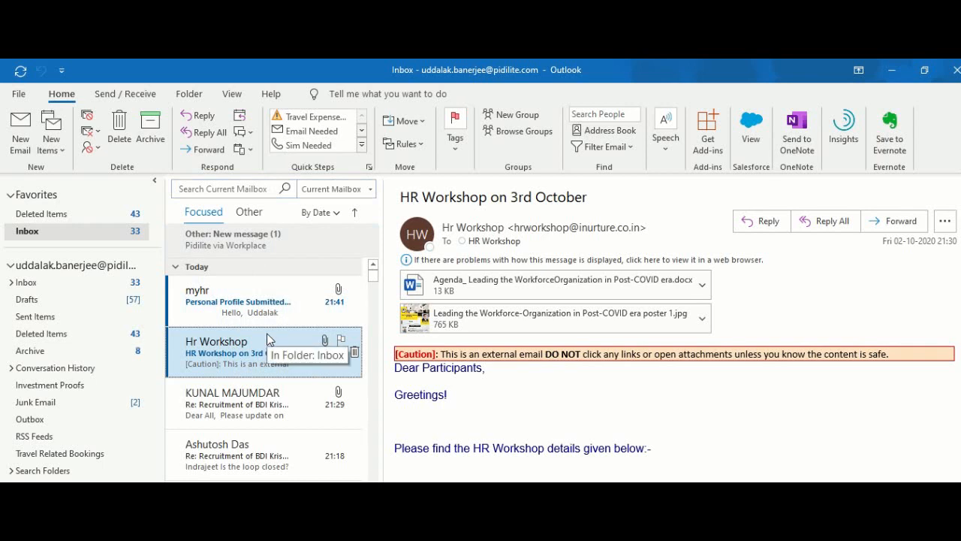
pyautogui.click(298, 124)
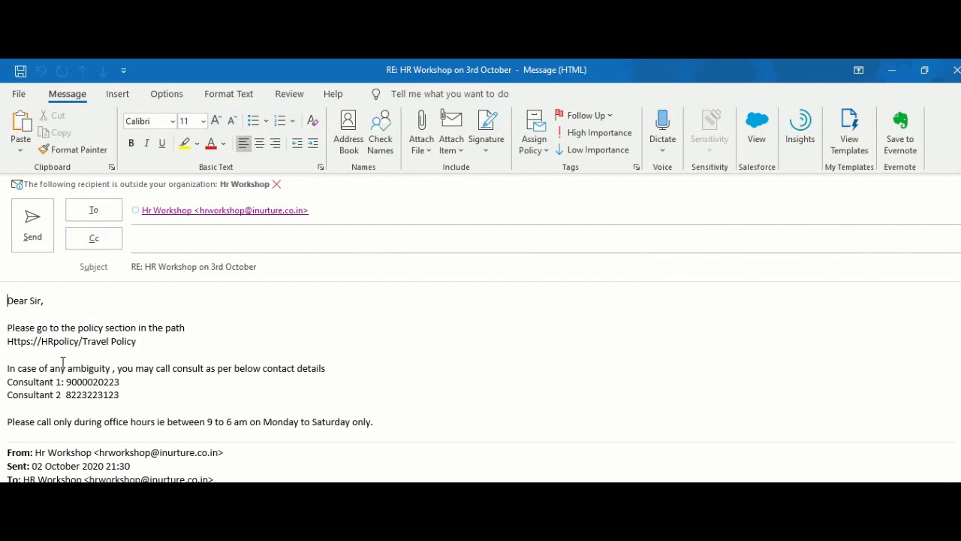
pyautogui.click(335, 212)
pyautogui.press('BackSpace')
pyautogui.press('BackSpace')
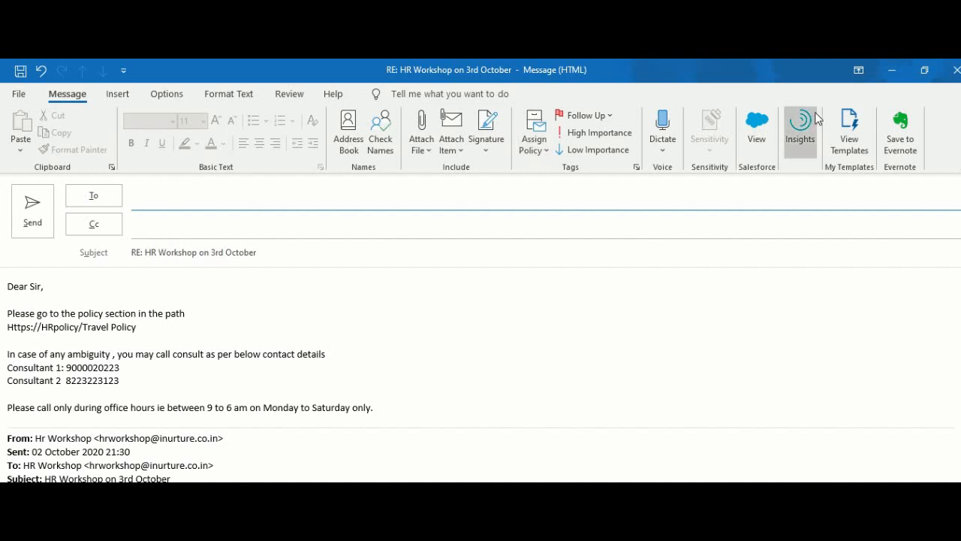
pyautogui.click(955, 70)
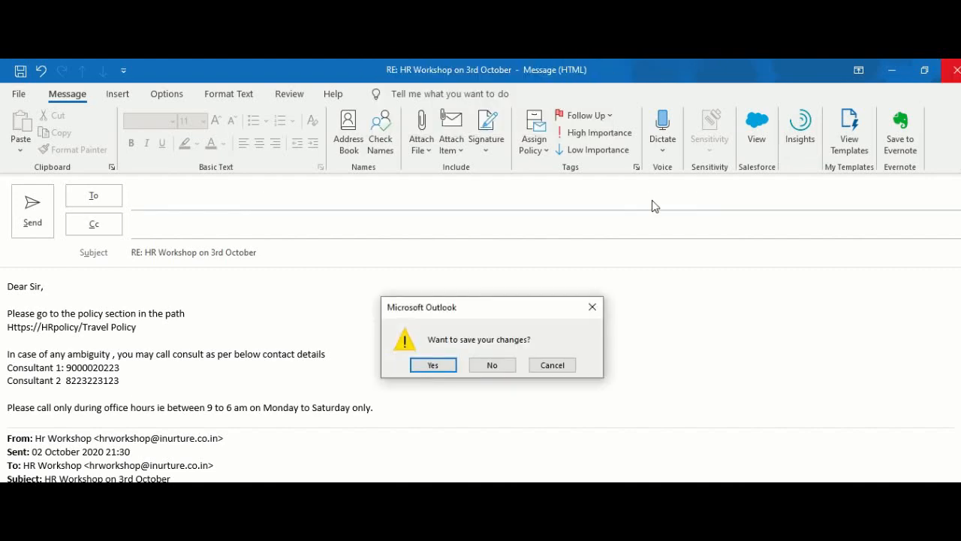
pyautogui.click(485, 365)
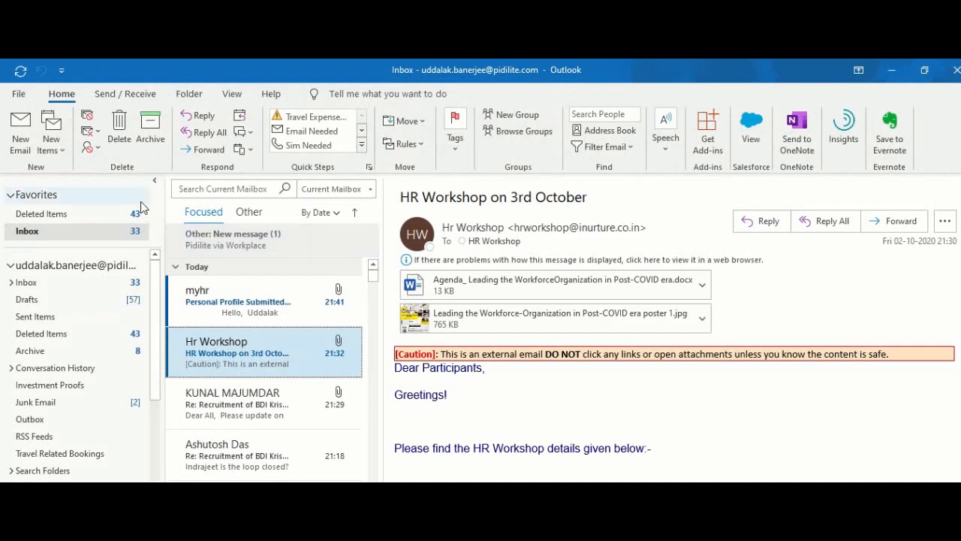
# Step: Create a new email with body line 'For Grade Manager and above' and subject 'Manager Travel Policy Excerpt'
pyautogui.click(24, 138)
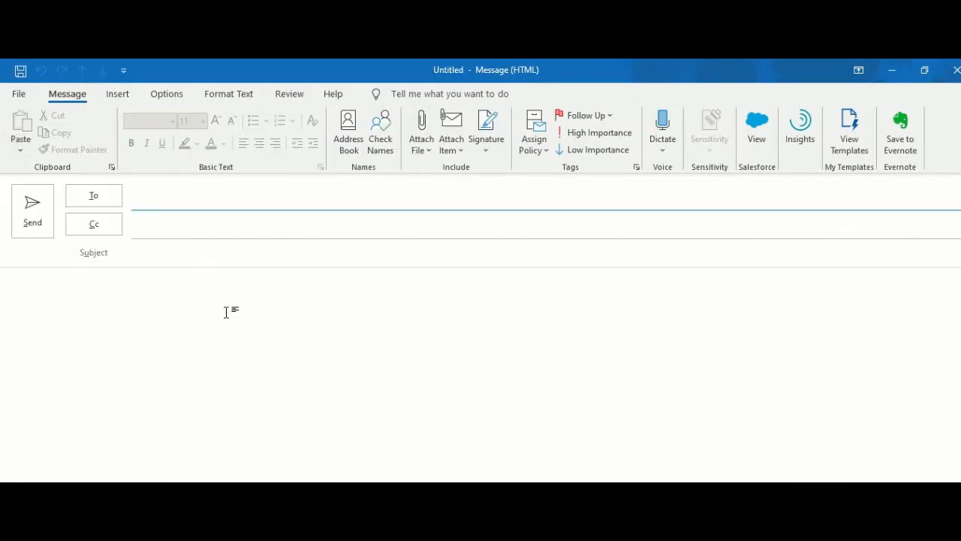
pyautogui.click(226, 313)
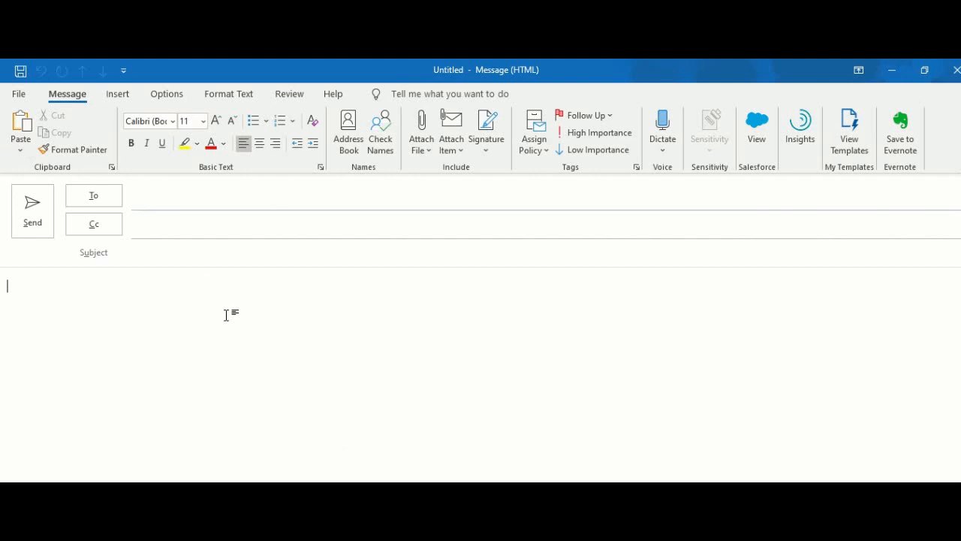
pyautogui.click(154, 247)
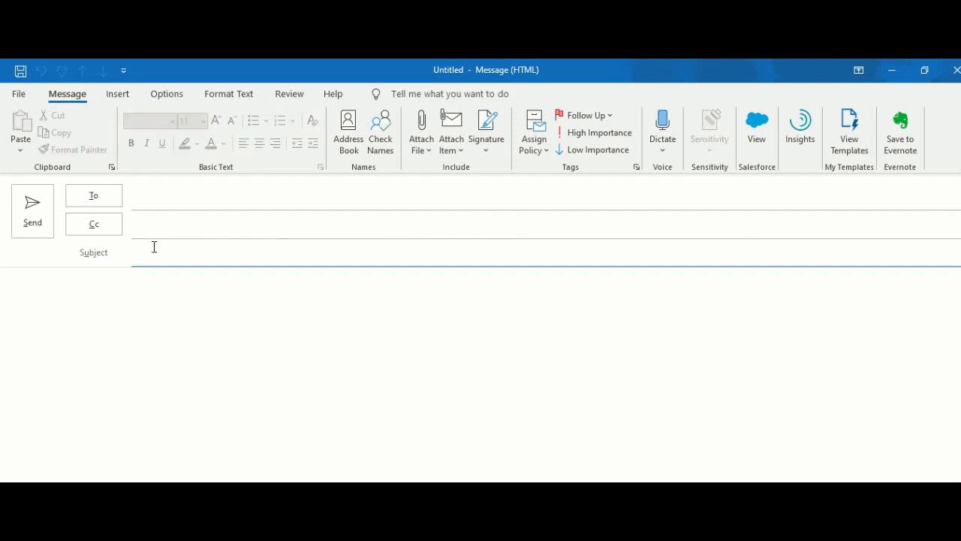
pyautogui.click(124, 291)
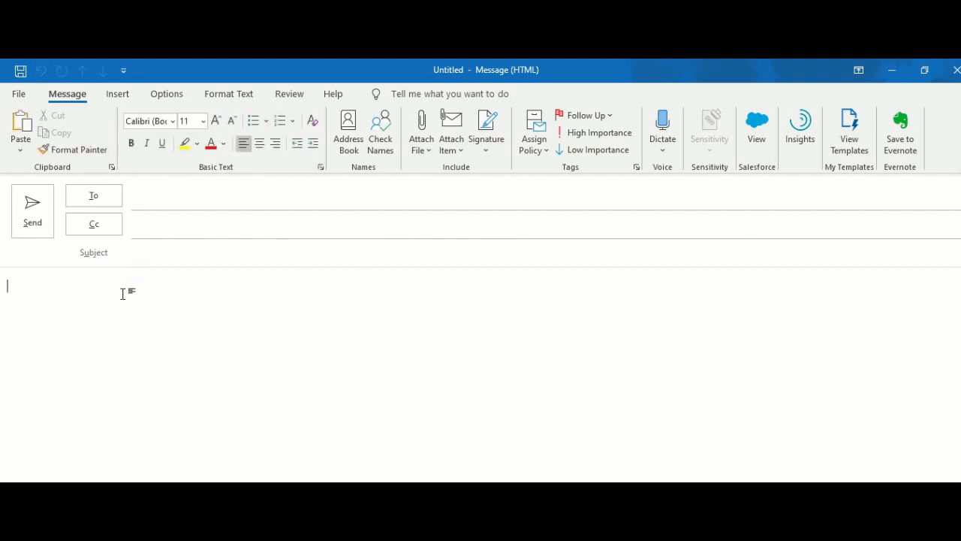
pyautogui.write('Aa')
pyautogui.press('BackSpace')
pyautogui.write('For Grade Manager and above')
pyautogui.press('Return')
pyautogui.press('Return')
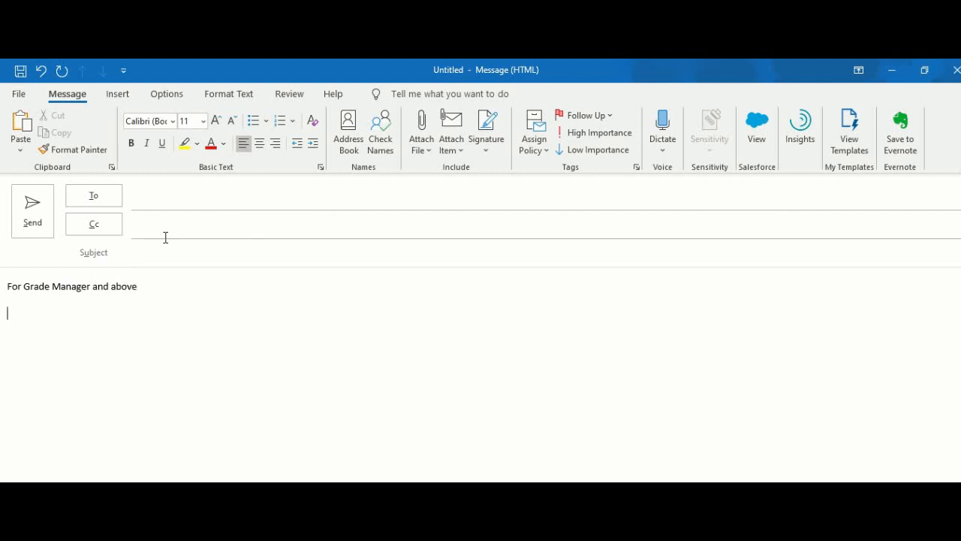
pyautogui.click(135, 257)
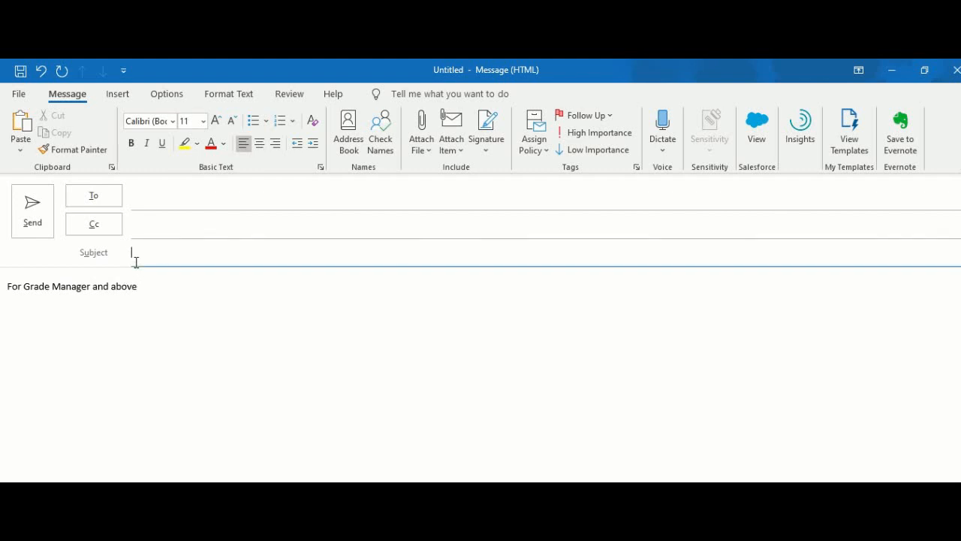
pyautogui.write('Manager Trav')
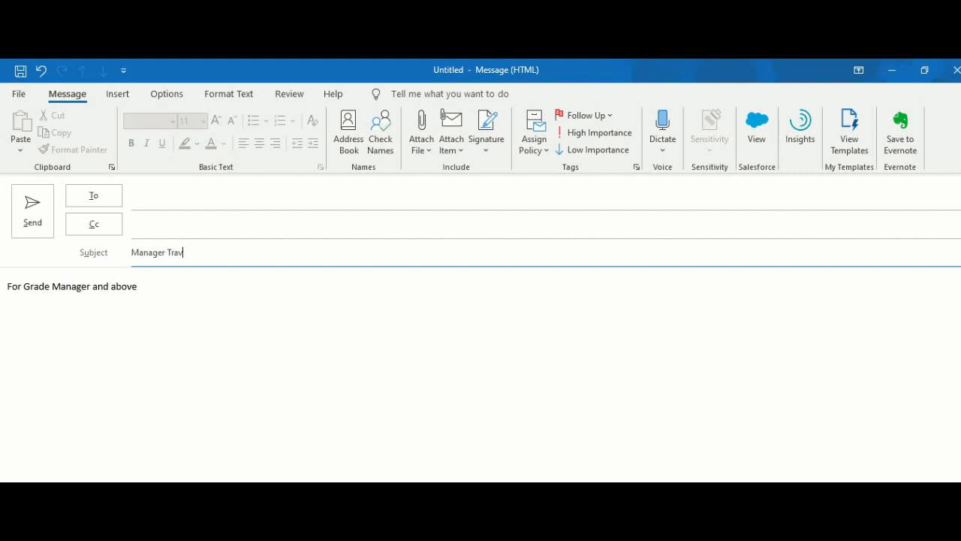
pyautogui.write('el Policy Excerpt')
pyautogui.click(126, 343)
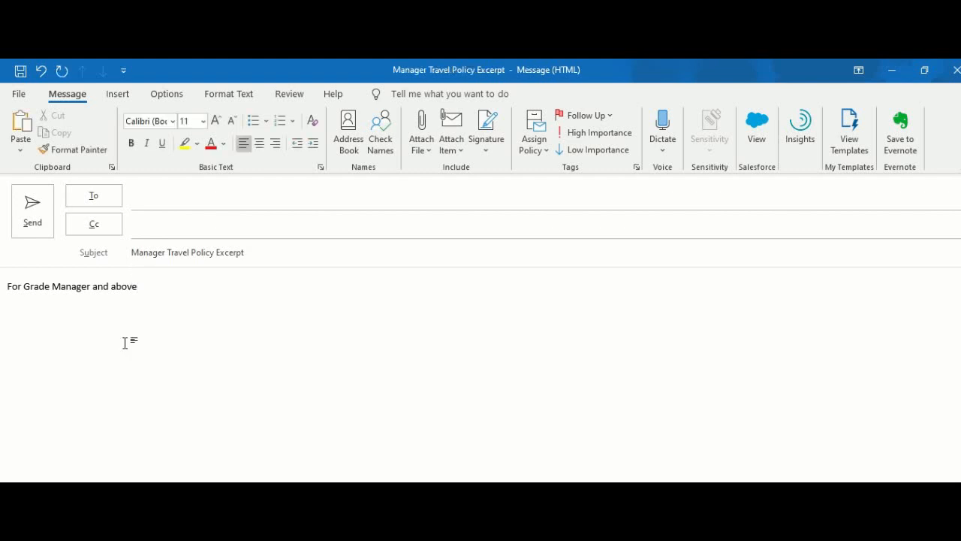
# Step: Add the Grade 1000 (Rs 9000 per day) and Grade 2000 (Rs 12000 per day) upper-cap lines
pyautogui.write('Grade')
pyautogui.write(' 1000')
pyautogui.write(' - ')
pyautogui.write('Upper cap ')
pyautogui.write('is Rs')
pyautogui.write(' 90')
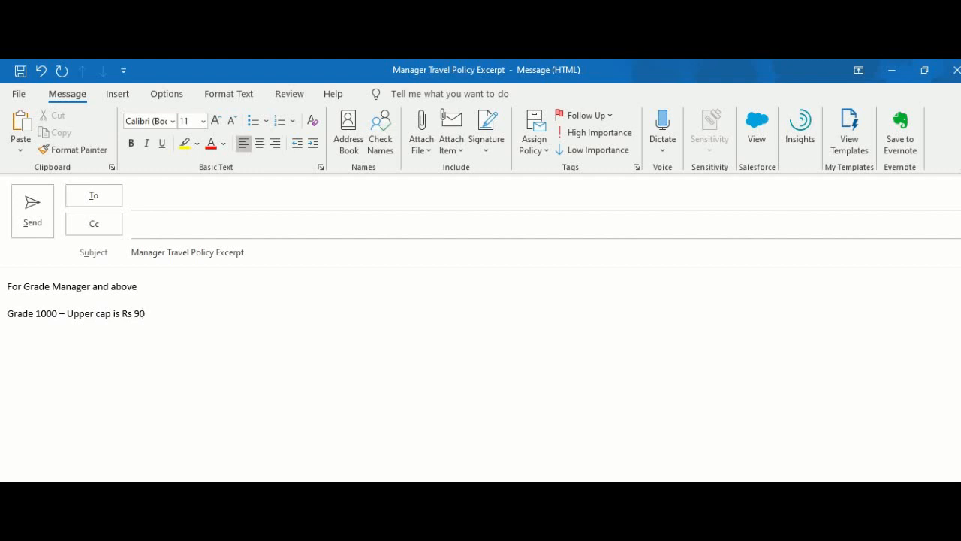
pyautogui.write('00 per day')
pyautogui.press('Return')
pyautogui.write('Grade 2000- U')
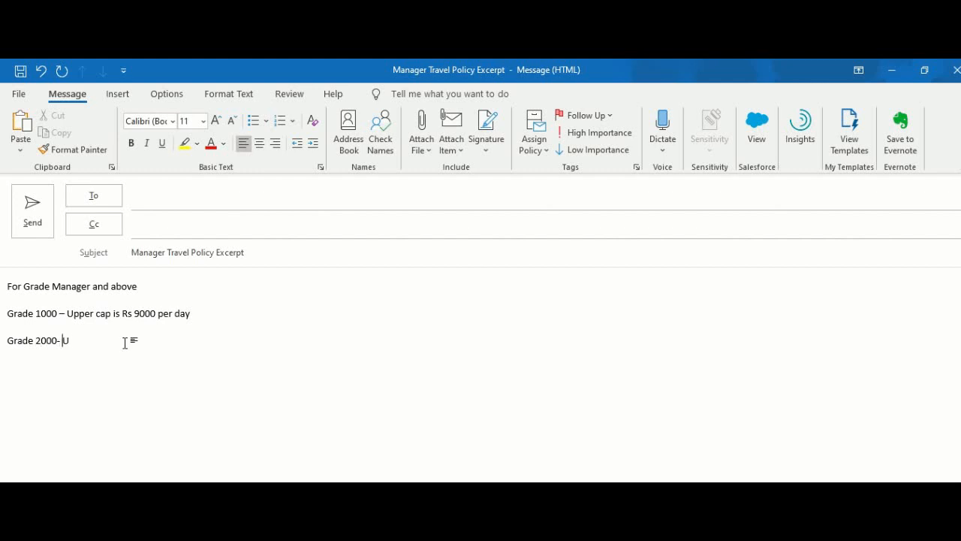
pyautogui.write('pper cap is Rs 8000')
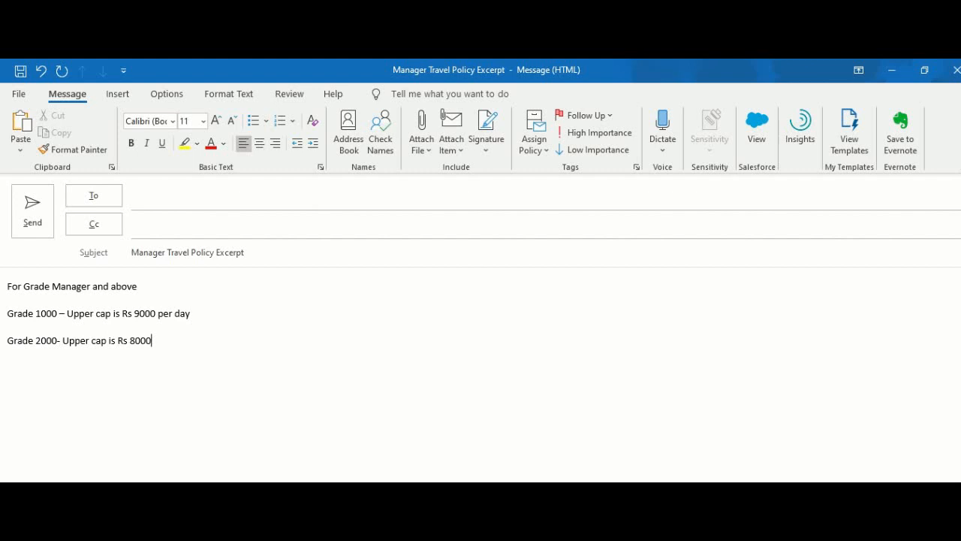
pyautogui.press('BackSpace')
pyautogui.press('BackSpace')
pyautogui.press('BackSpace')
pyautogui.press('BackSpace')
pyautogui.write('12000 per day')
# Step: Add each grade's permitted travel modes, such as Cab/Self Car and local cars excluding Innova or higher
pyautogui.press('Up')
pyautogui.press('Return')
pyautogui.press('Return')
pyautogui.press('Up')
pyautogui.write('Travel m')
pyautogui.press('BackSpace')
pyautogui.write('vel mode perm')
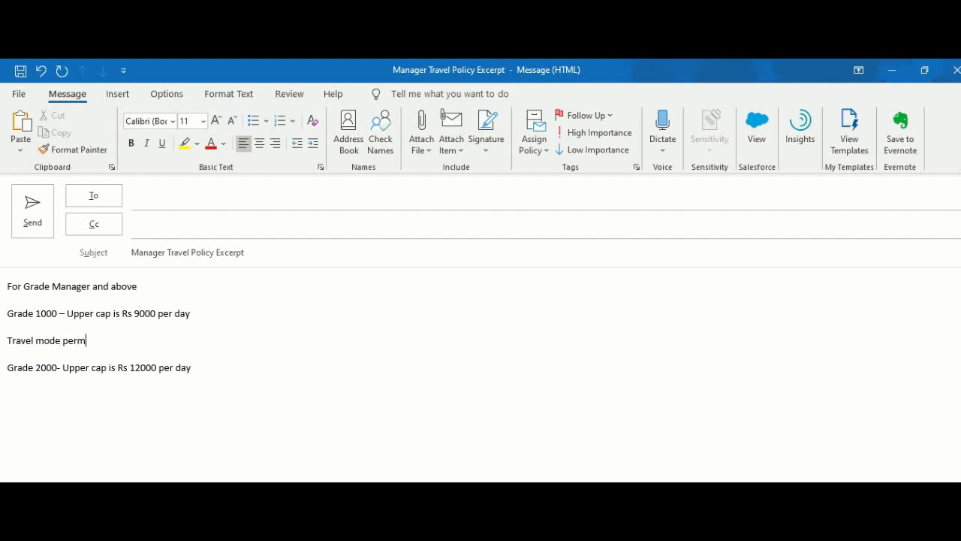
pyautogui.write('itted is : Cab')
pyautogui.write('Self Car')
pyautogui.press('Down')
pyautogui.press('Down')
pyautogui.write('Tr')
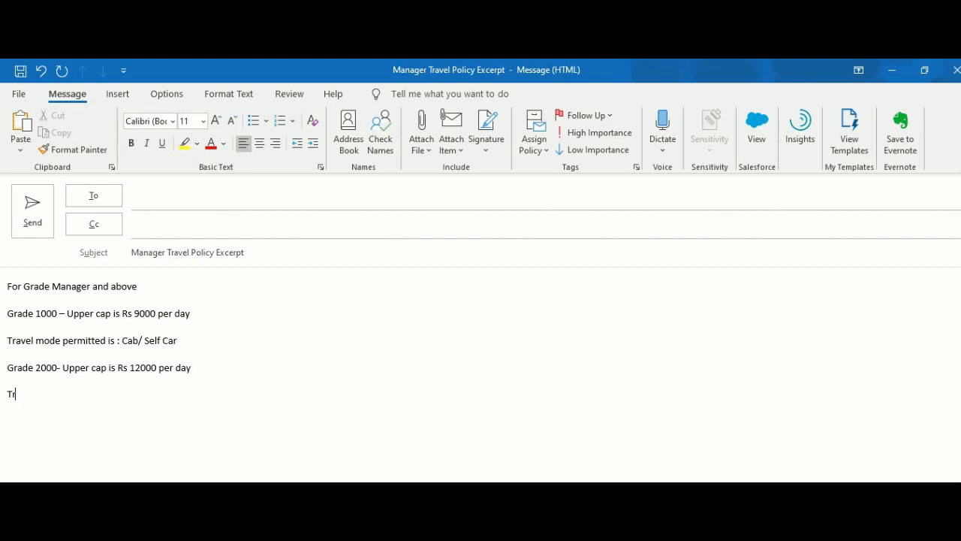
pyautogui.write('avel mode permitted is : Innova ')
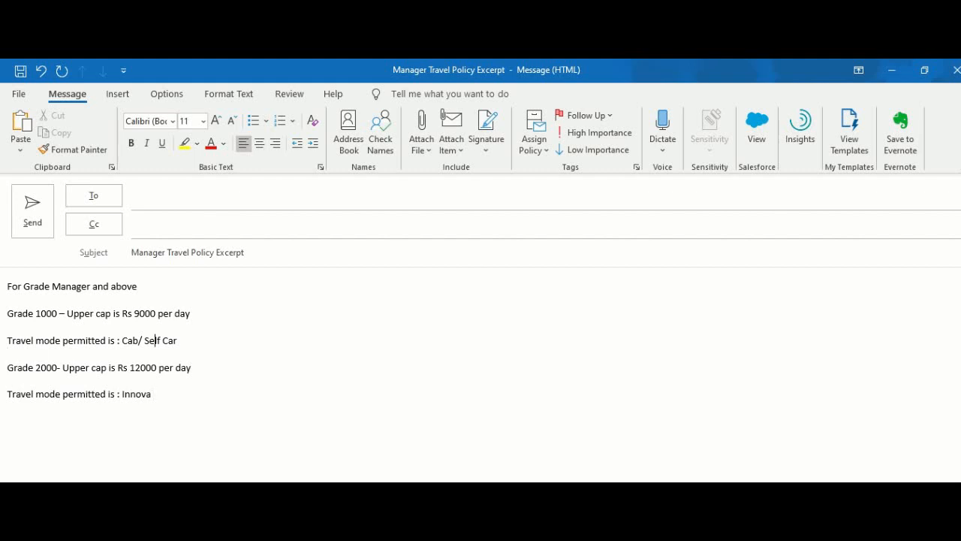
pyautogui.write('Any local ')
pyautogui.write(' but not Innova or higher end cars')
pyautogui.press('Down')
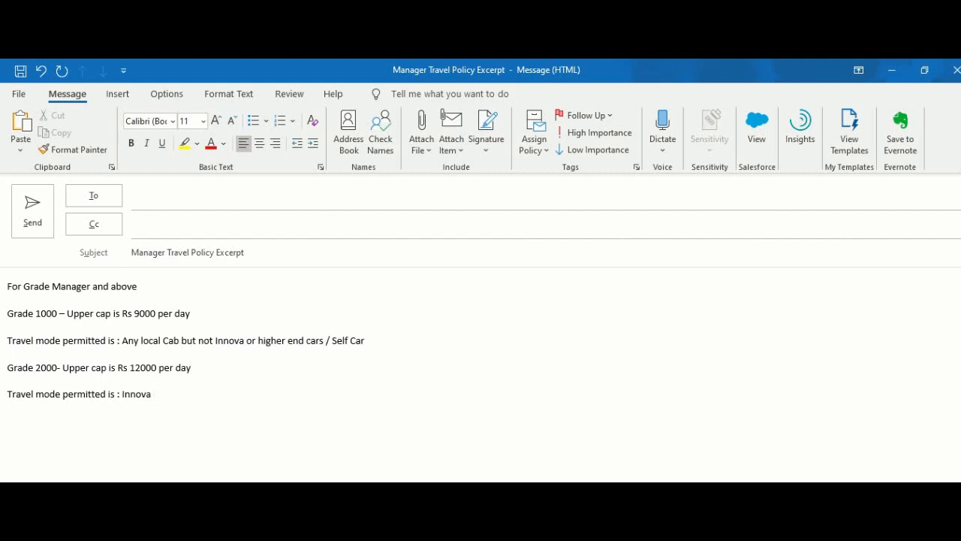
pyautogui.click(327, 338)
pyautogui.write('of that category')
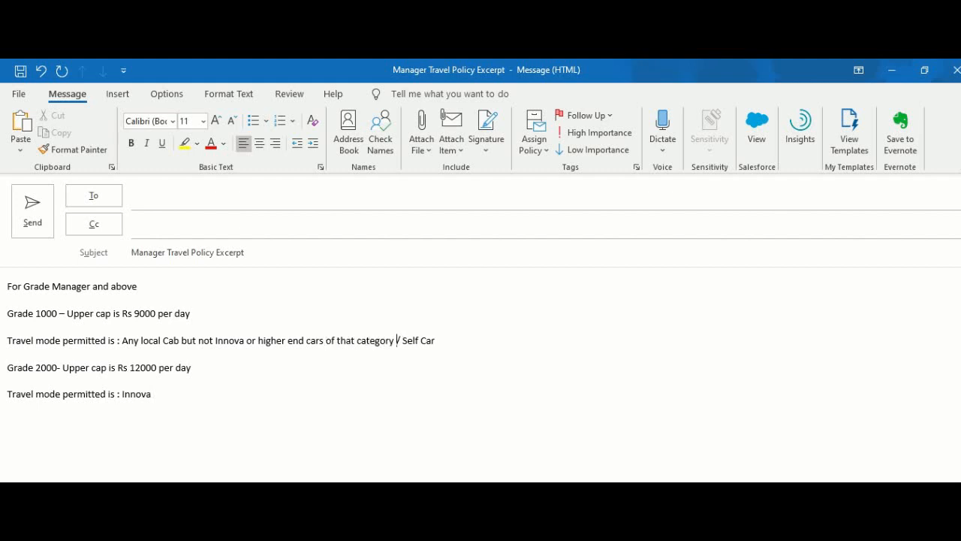
pyautogui.press('Down')
pyautogui.write('nd high end cars /Self Car')
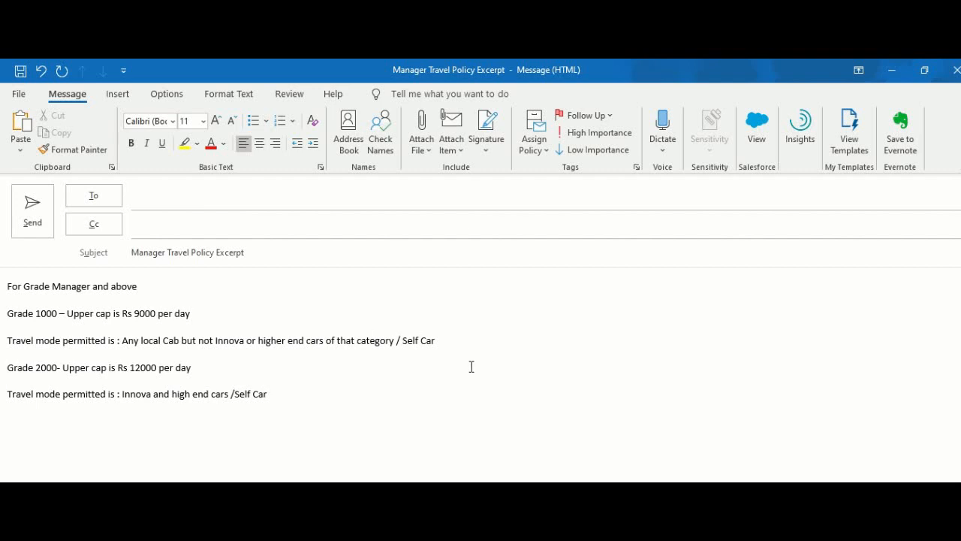
# Step: Add the per-km reimbursement line with Local : Rs 7/Km and Outside HQ : Rs 10/km
pyautogui.click(440, 344)
pyautogui.press('Return')
pyautogui.write('Per Km travel cost to be rimbe')
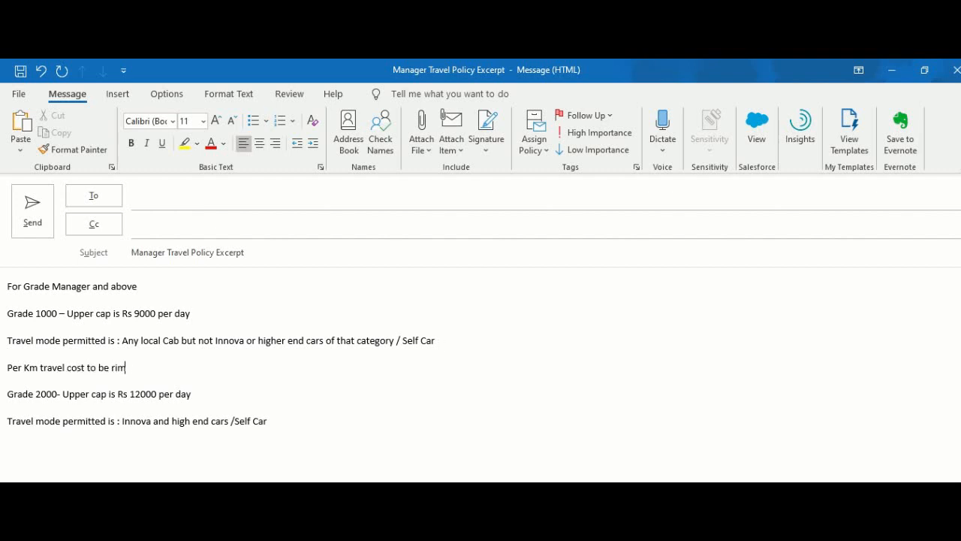
pyautogui.press('BackSpace')
pyautogui.press('BackSpace')
pyautogui.press('BackSpace')
pyautogui.press('BackSpace')
pyautogui.write('eimbursed fo')
pyautogui.press('BackSpace')
pyautogui.press('BackSpace')
pyautogui.write(':')
pyautogui.press('Return')
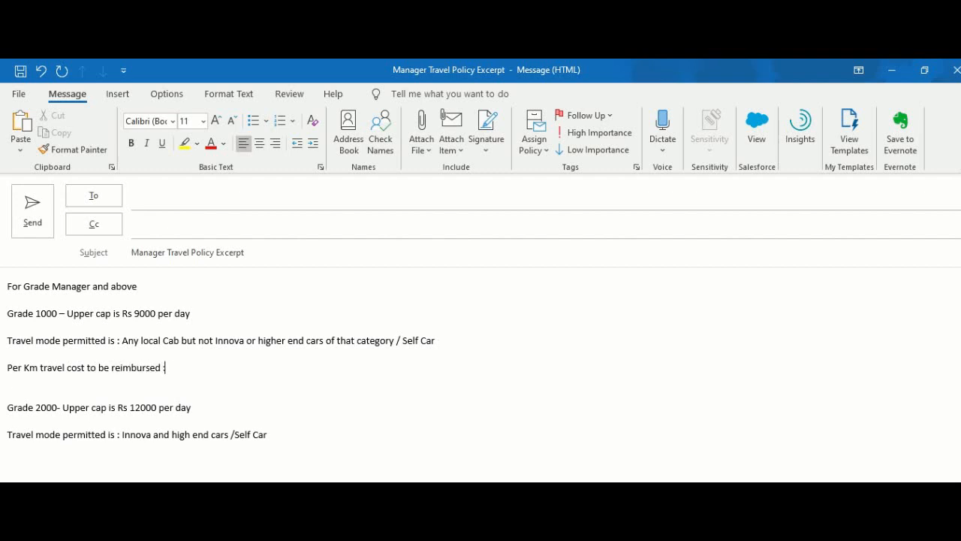
pyautogui.write('LOcal')
pyautogui.press('BackSpace')
pyautogui.press('BackSpace')
pyautogui.press('BackSpace')
pyautogui.press('BackSpace')
pyautogui.write('ocal')
pyautogui.hotkey('shift', 'Return')
pyautogui.write('Out stat')
pyautogui.press('BackSpace')
pyautogui.press('BackSpace')
pyautogui.press('BackSpace')
pyautogui.press('BackSpace')
pyautogui.press('BackSpace')
pyautogui.write('sice HO')
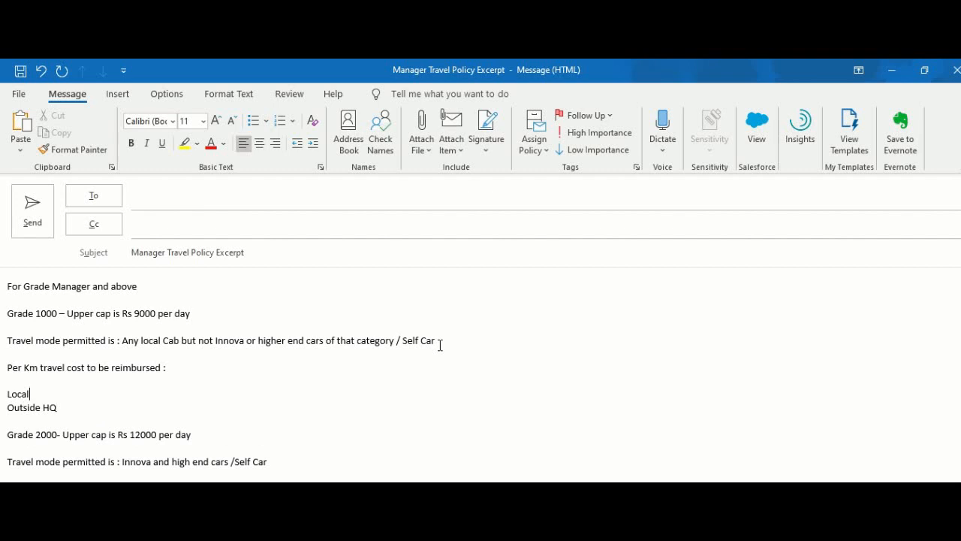
pyautogui.write(' :')
pyautogui.write(' Rs')
pyautogui.write(' 7/Km')
pyautogui.write(' : Rs 1')
pyautogui.write('0 ')
pyautogui.write('/km')
pyautogui.press('Down')
pyautogui.press('Down')
pyautogui.press('Down')
pyautogui.press('Right')
pyautogui.press('Right')
pyautogui.press('Right')
pyautogui.press('Right')
pyautogui.press('Right')
pyautogui.press('Right')
pyautogui.press('Right')
pyautogui.press('Right')
pyautogui.press('Right')
pyautogui.press('Right')
pyautogui.press('Right')
pyautogui.press('Right')
pyautogui.press('Right')
pyautogui.press('Right')
pyautogui.press('Right')
pyautogui.press('Right')
pyautogui.press('Right')
pyautogui.press('Right')
pyautogui.press('Right')
pyautogui.press('Right')
pyautogui.press('Right')
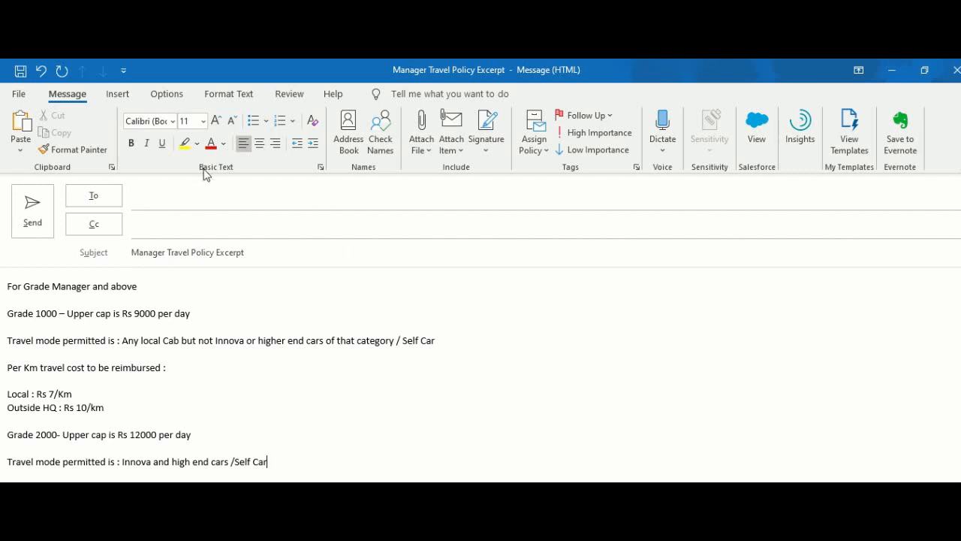
# Step: Highlight 'Upper cap is Rs 9000 per day' and 'Upper cap is Rs 12000 per day' in yellow
pyautogui.click(184, 143)
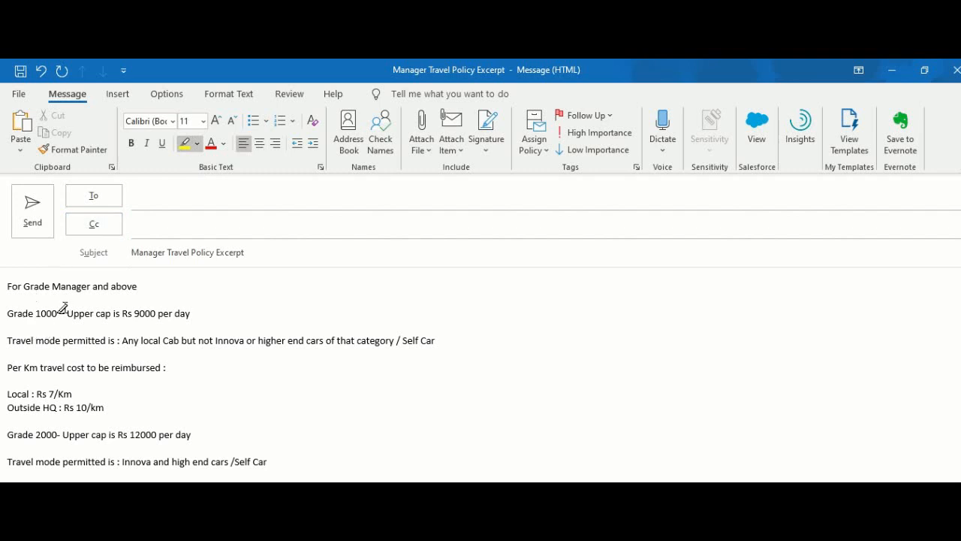
pyautogui.moveTo(67, 312); pyautogui.dragTo(190, 313)
pyautogui.click(209, 390)
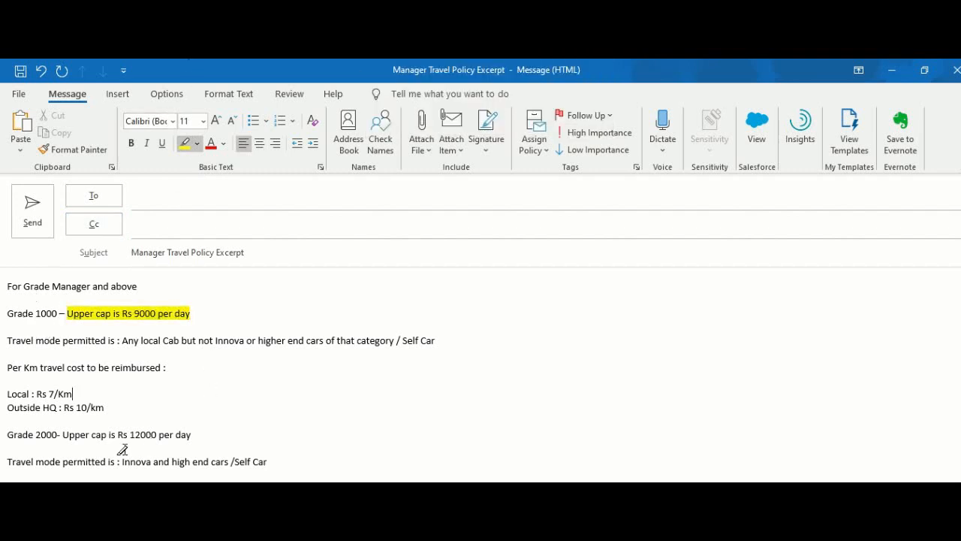
pyautogui.moveTo(63, 434); pyautogui.dragTo(191, 436)
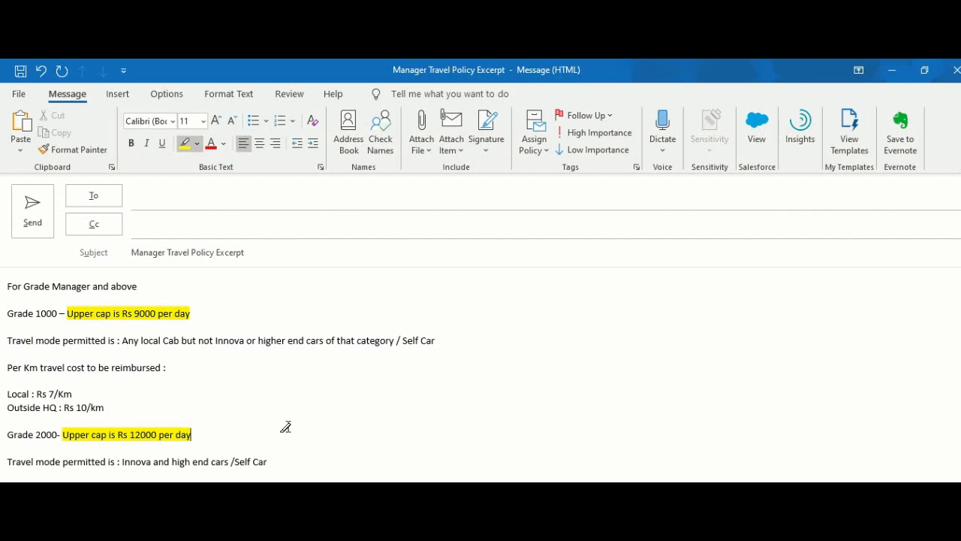
# Step: Start saving the message as a new file with Outlook Template as the file type
pyautogui.click(17, 94)
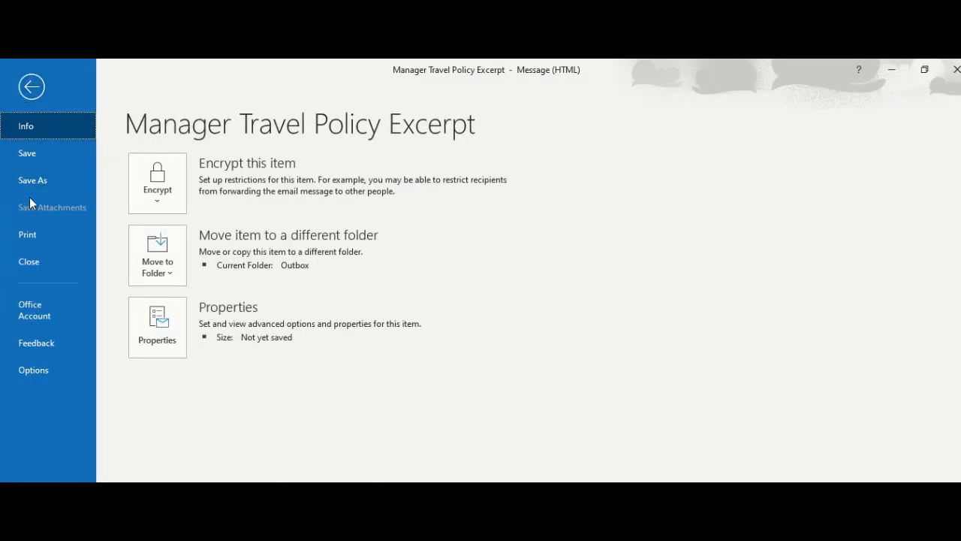
pyautogui.press('Escape')
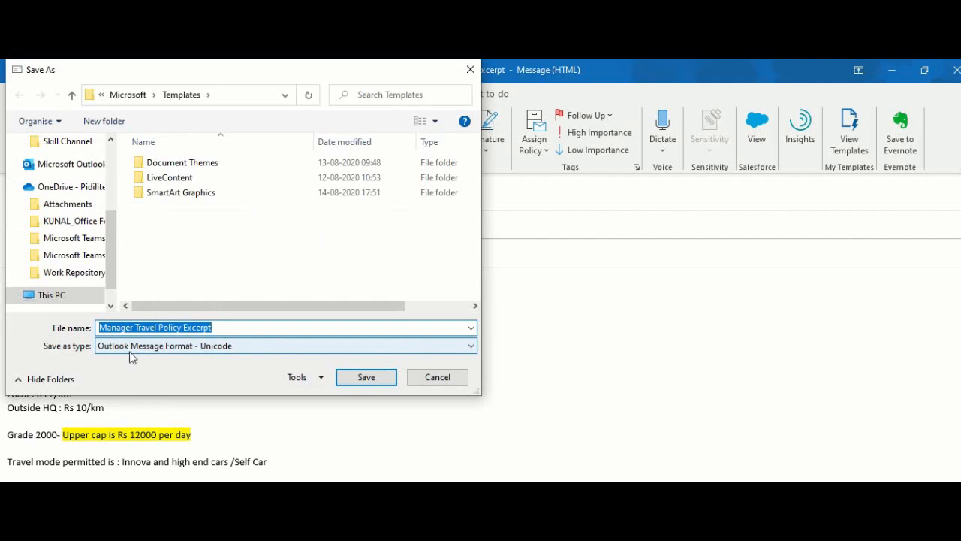
pyautogui.click(226, 346)
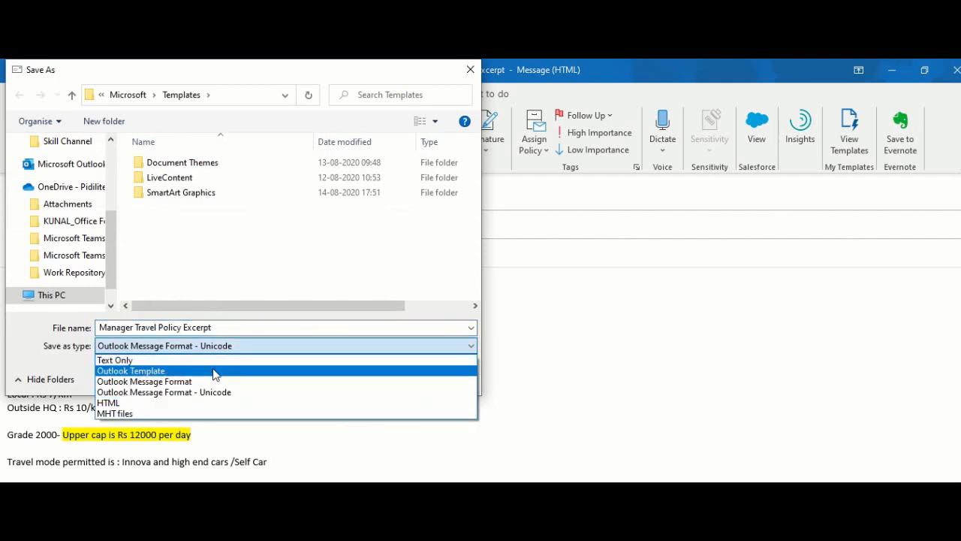
pyautogui.click(207, 371)
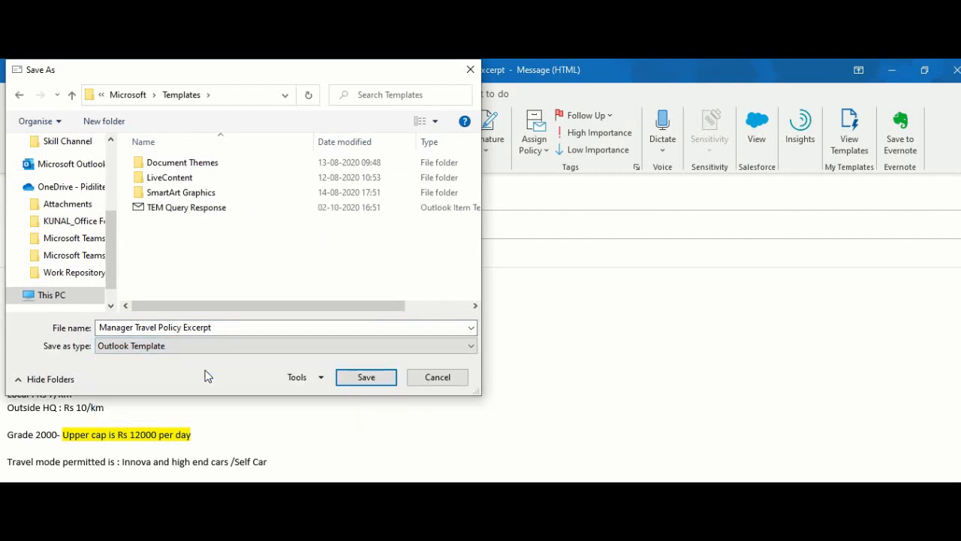
pyautogui.click(215, 345)
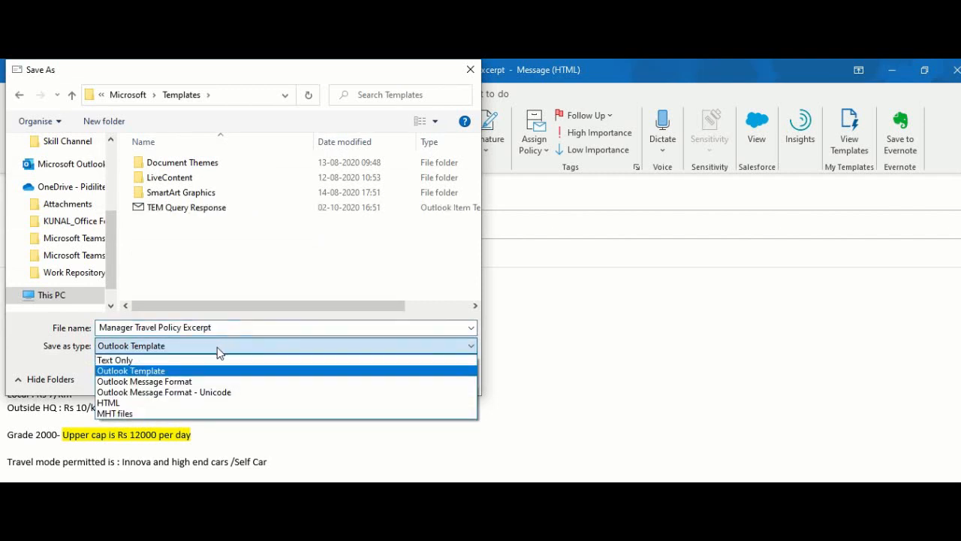
pyautogui.click(225, 333)
# Step: Name the template file 'Manager Travel Policy Response' and save it
pyautogui.click(227, 331)
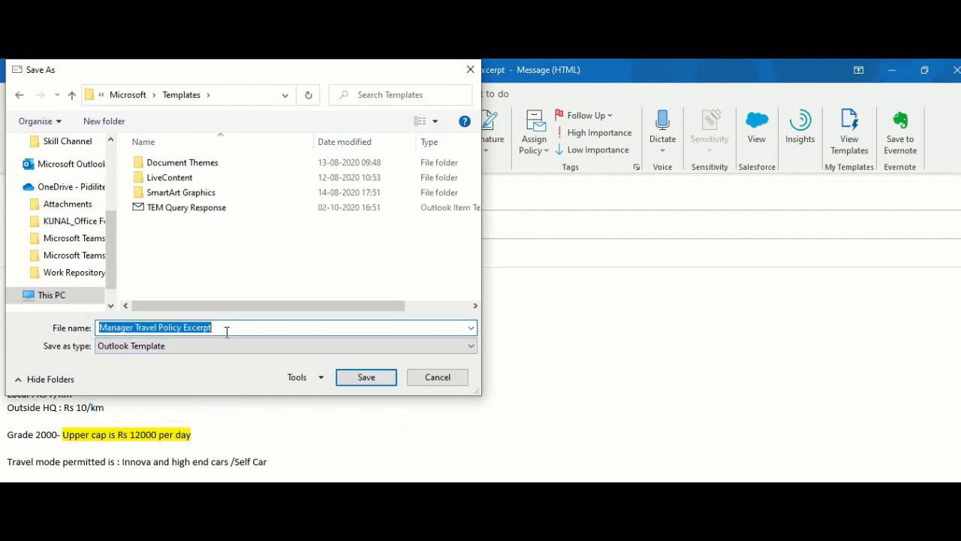
pyautogui.write('M')
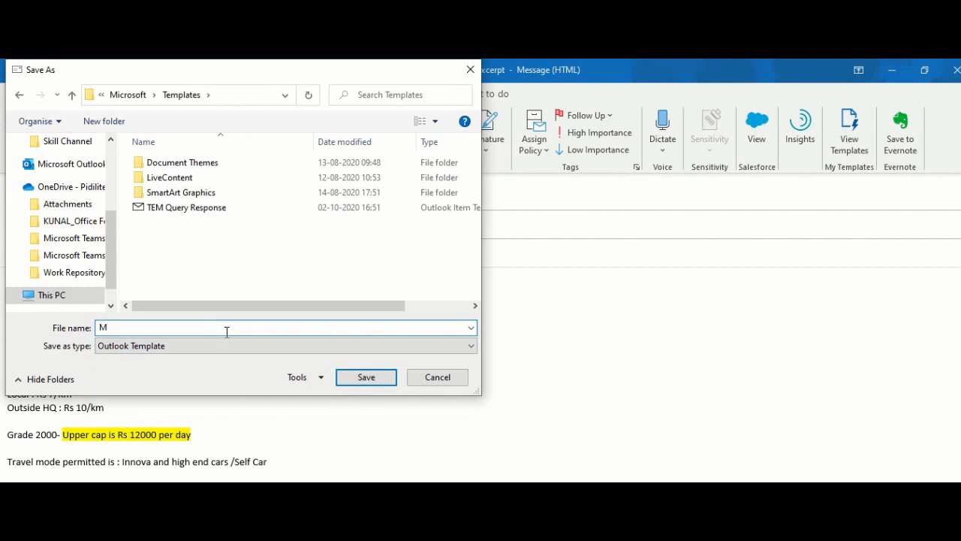
pyautogui.write('anager Travel Policy Response')
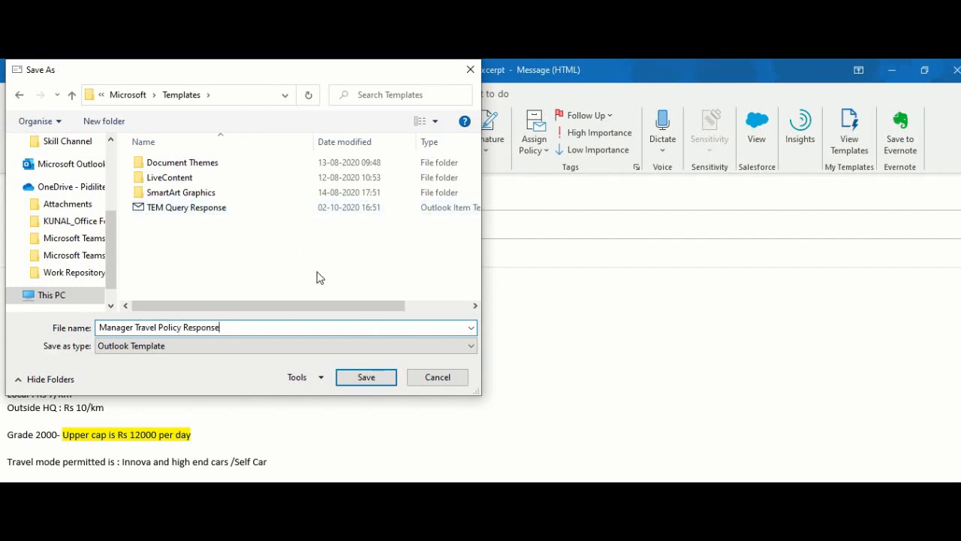
pyautogui.click(376, 377)
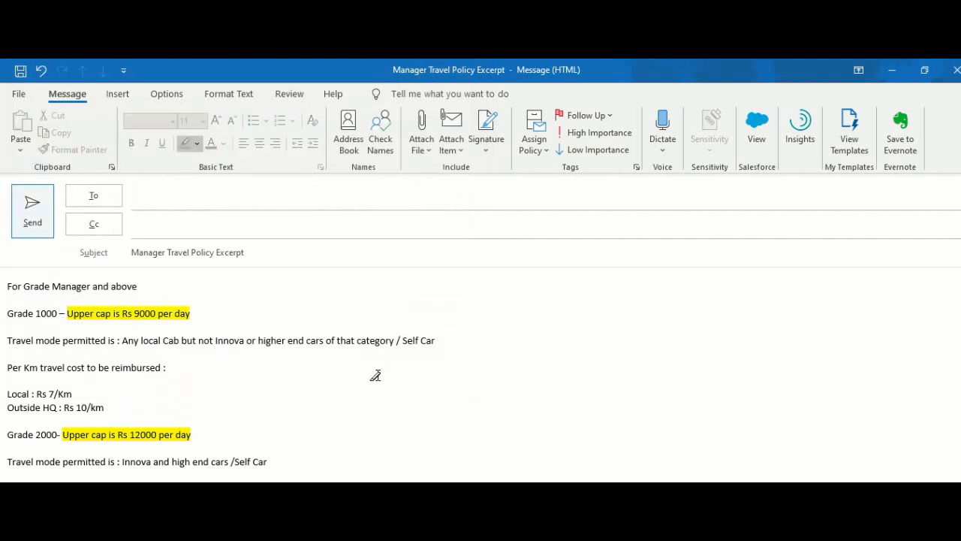
# Step: Discard the draft and open a new message from the Manager Travel Policy Response file-system template
pyautogui.click(957, 72)
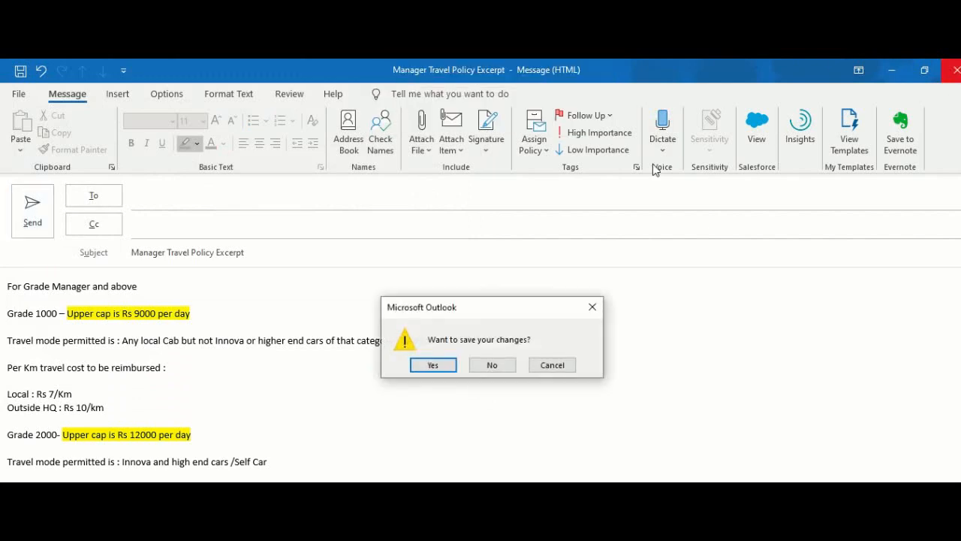
pyautogui.click(483, 369)
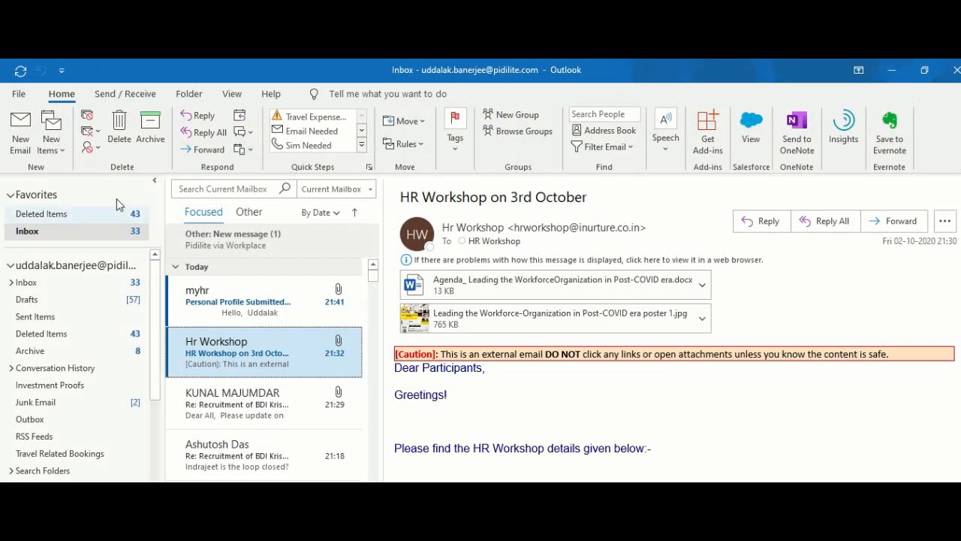
pyautogui.click(48, 150)
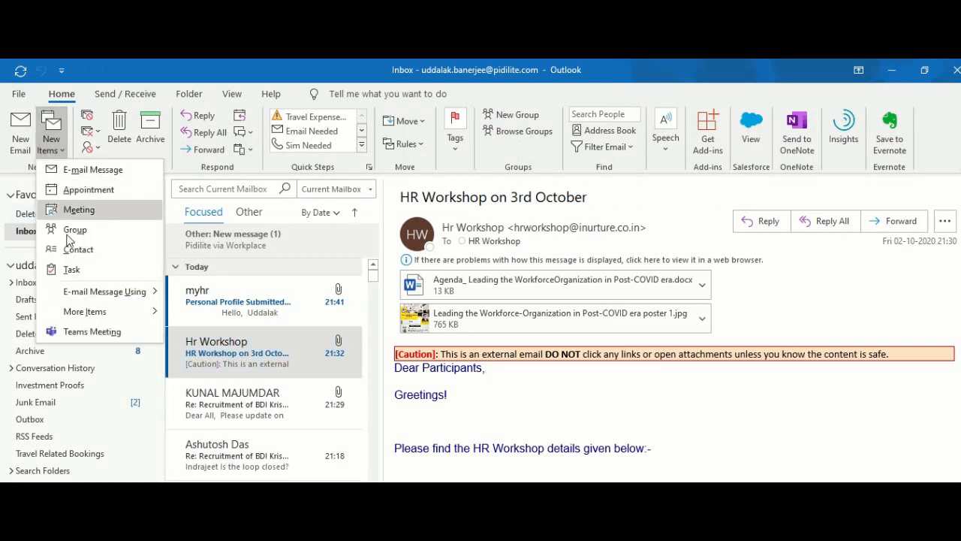
pyautogui.moveTo(83, 314)
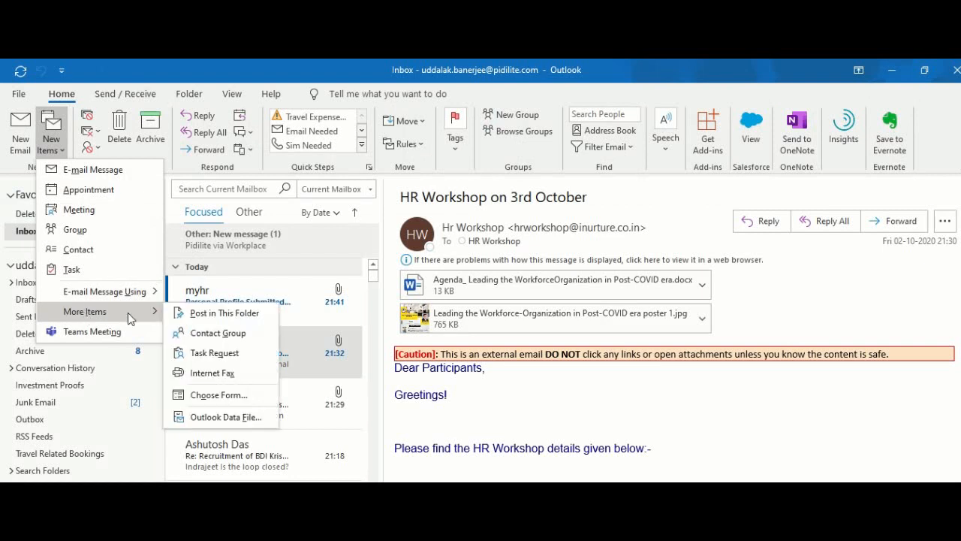
pyautogui.click(232, 393)
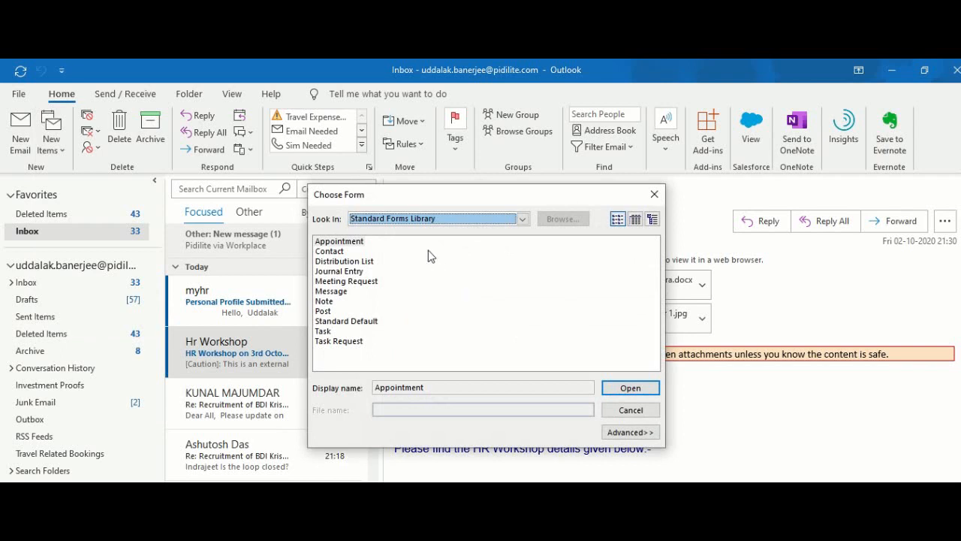
pyautogui.click(522, 220)
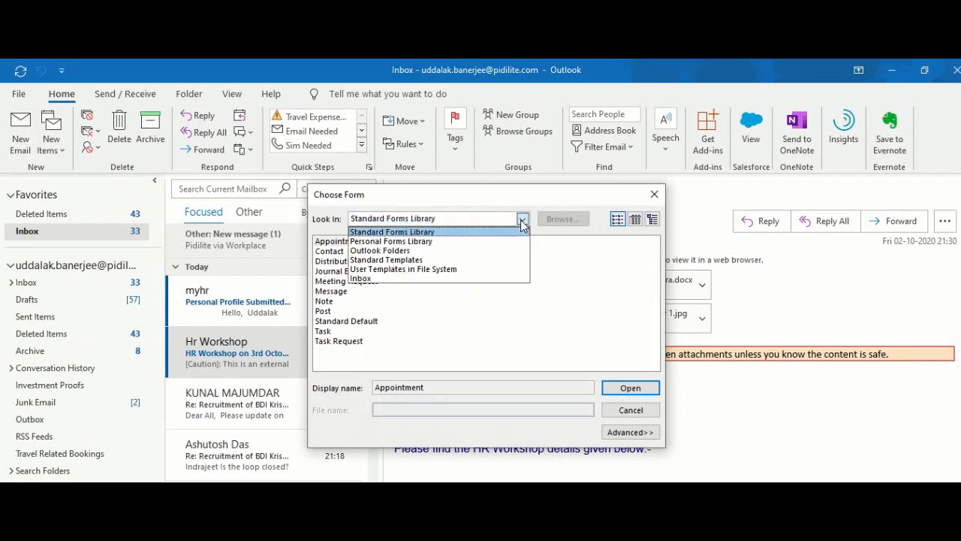
pyautogui.click(454, 269)
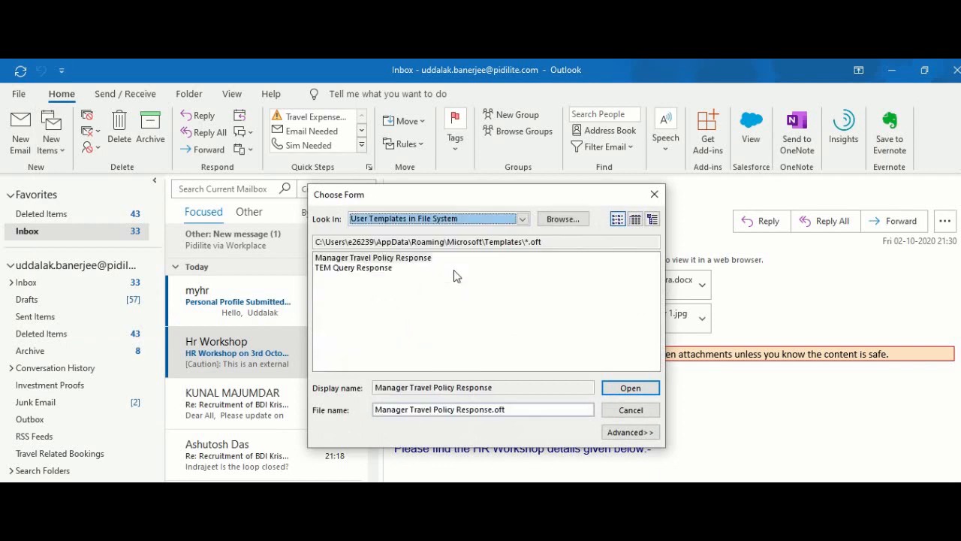
pyautogui.click(356, 259)
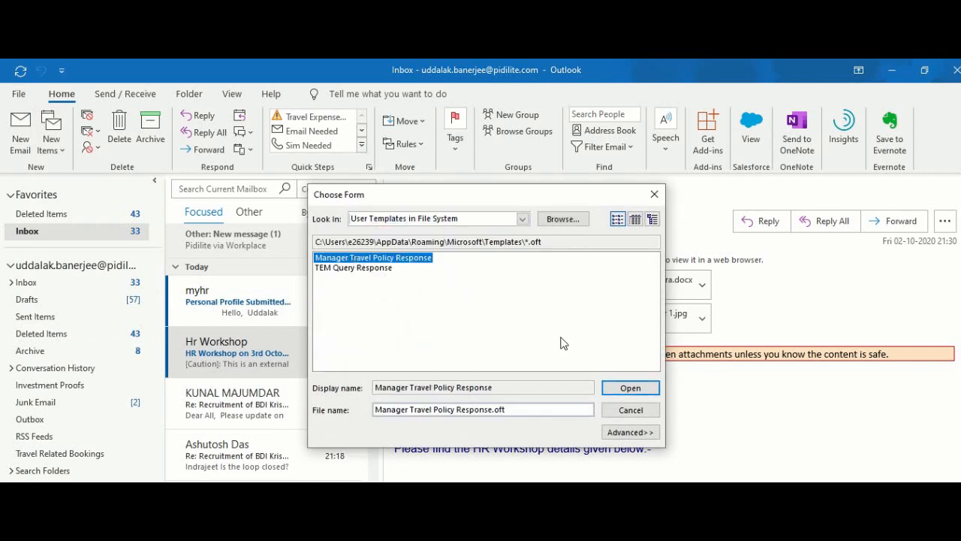
pyautogui.click(633, 390)
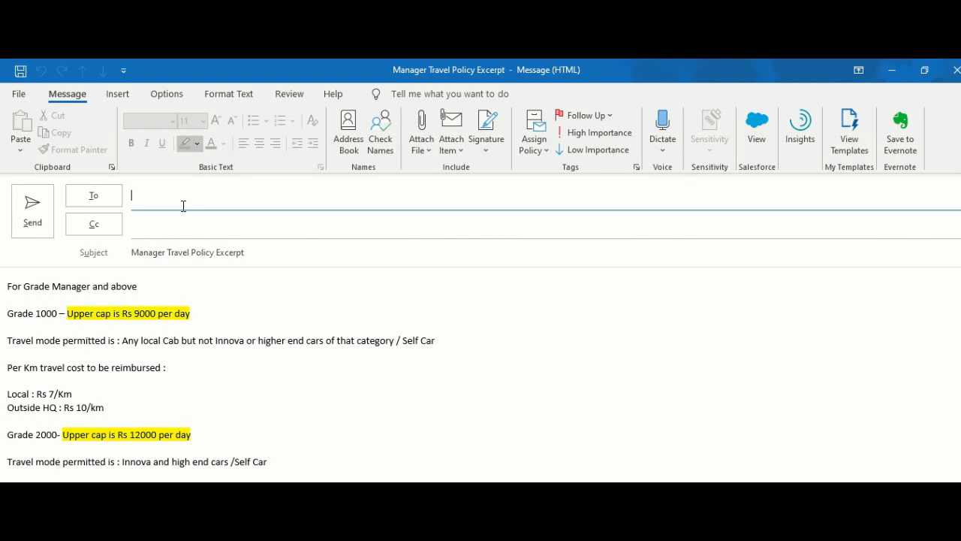
# Step: Address the email to the recipient picked from the To-field suggestions and send it
pyautogui.write('uddalak')
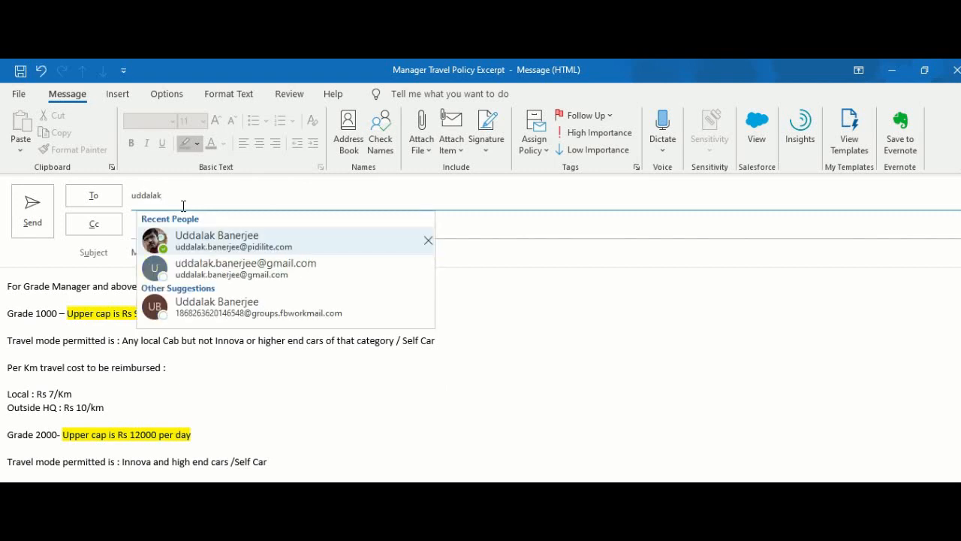
pyautogui.click(234, 267)
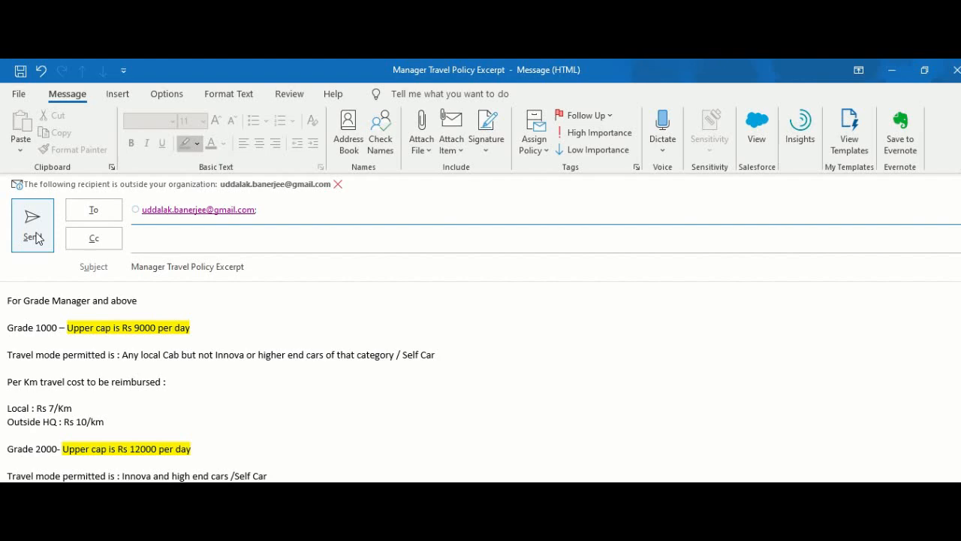
pyautogui.moveTo(397, 61)
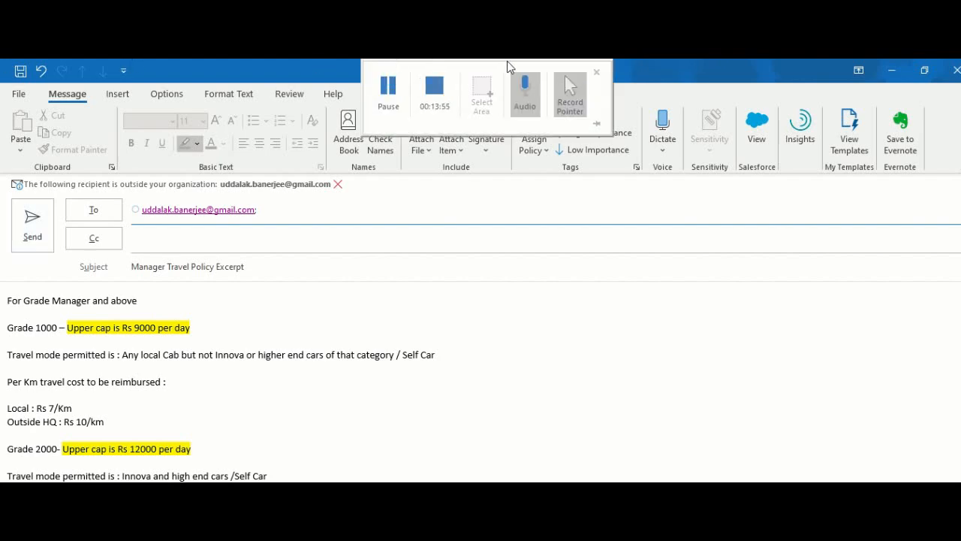
pyautogui.click(431, 91)
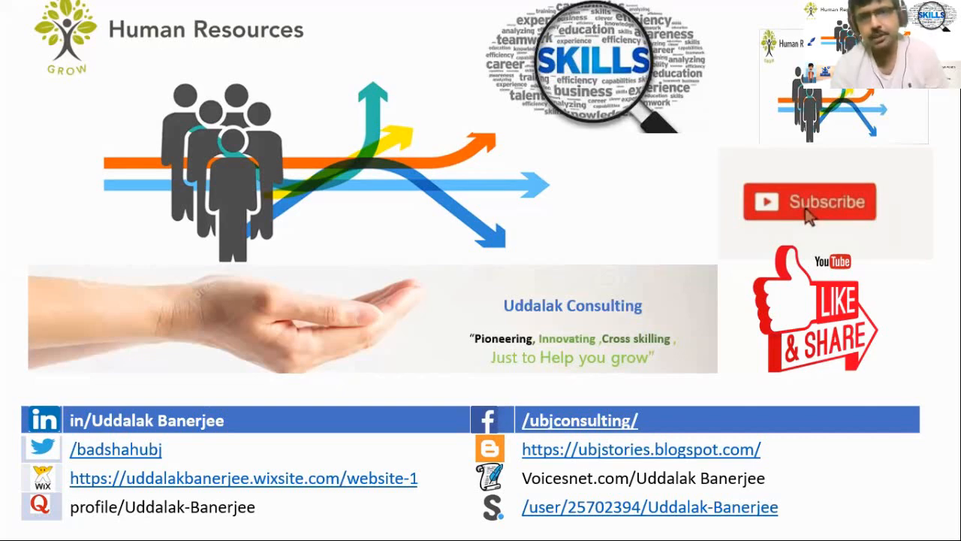